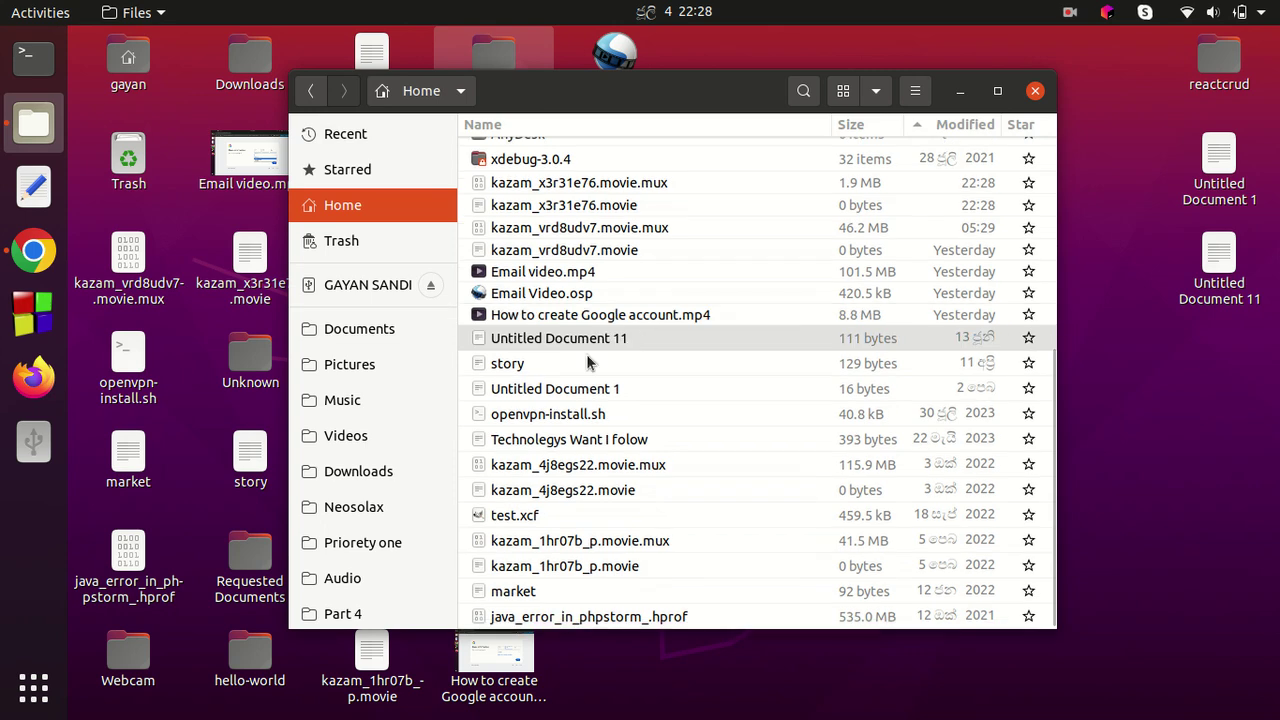
Copy the story file from the Home folder and paste it onto the USB drive
{"action": "left_click", "coordinate": [571, 365]}
{"action": "right_click", "coordinate": [571, 365]}
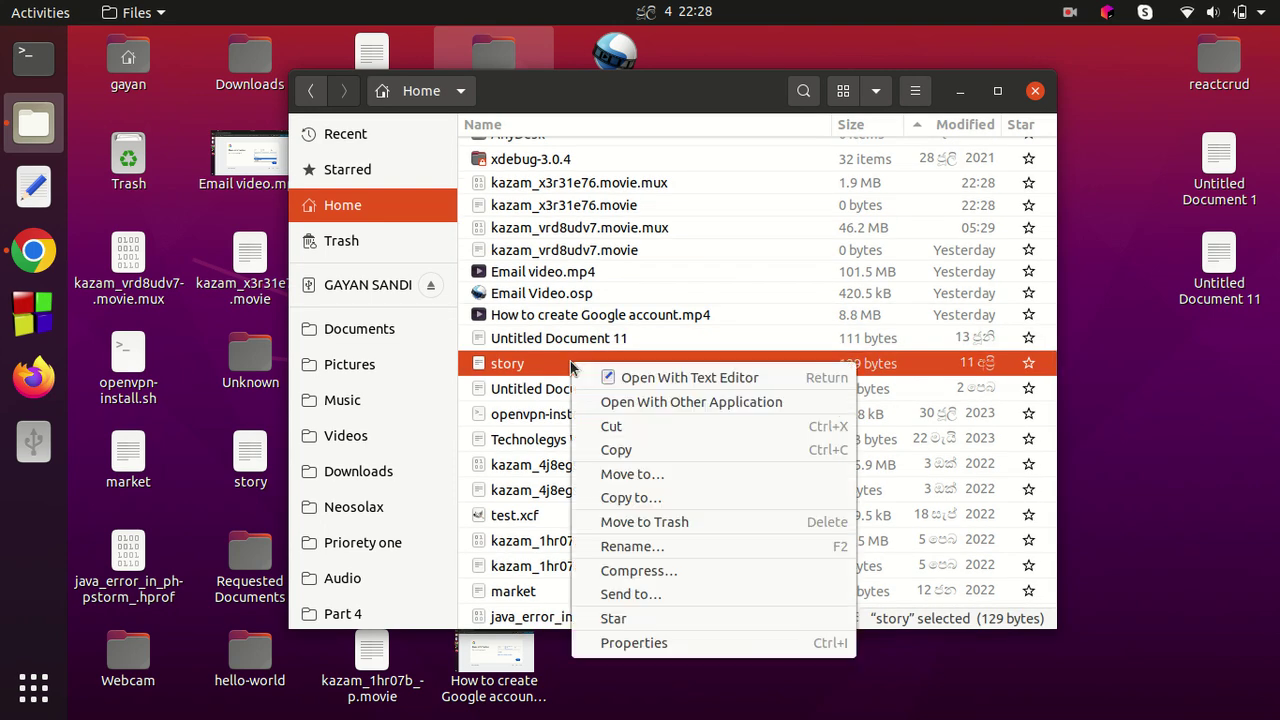
{"action": "left_click", "coordinate": [636, 451]}
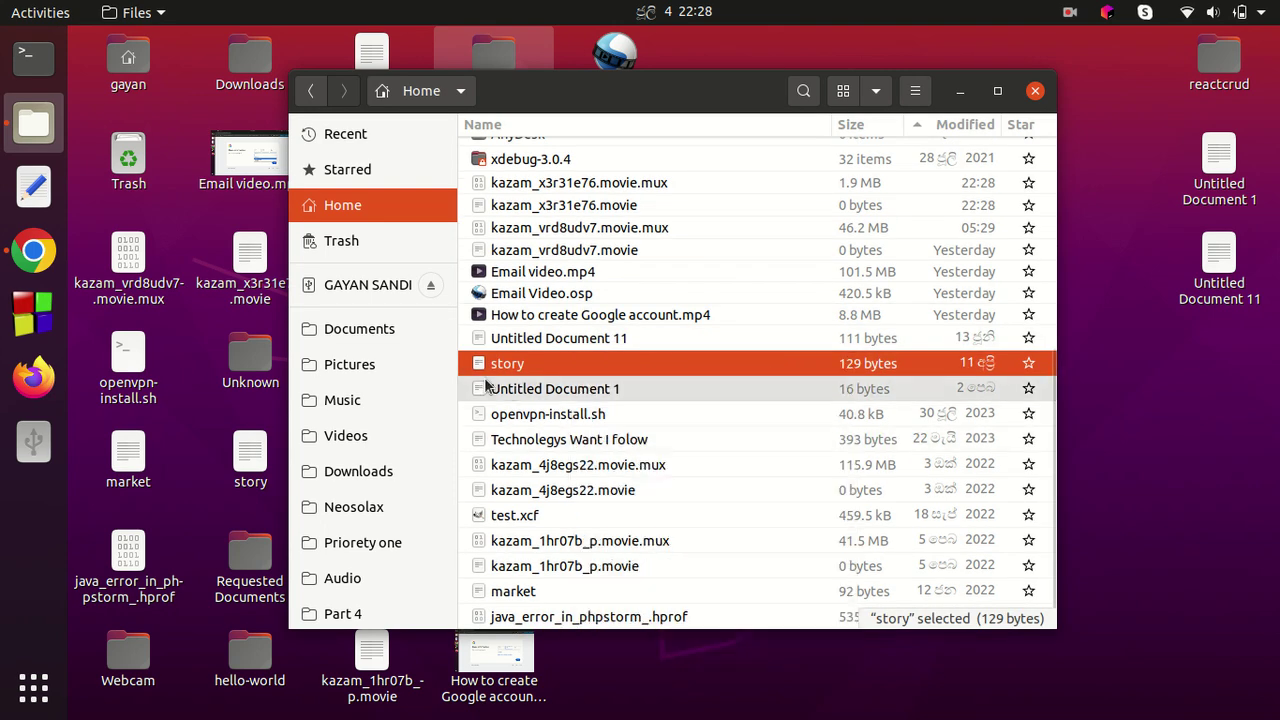
{"action": "left_click", "coordinate": [359, 292]}
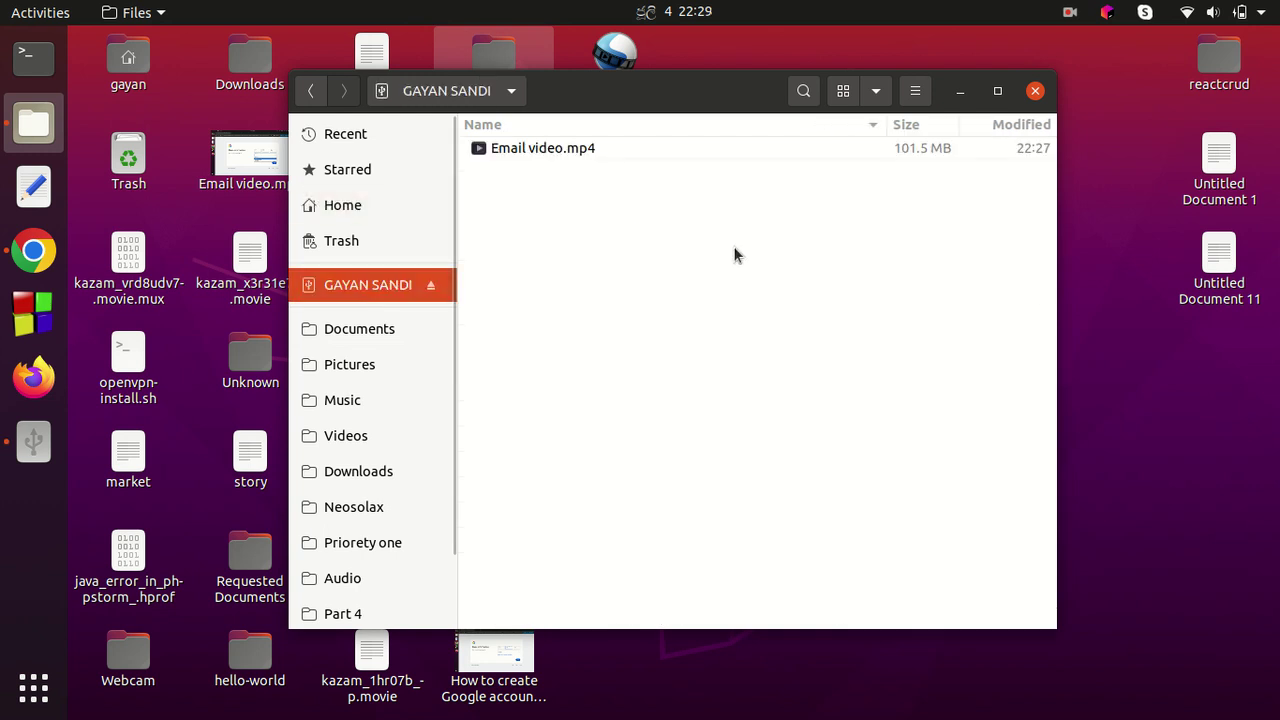
{"action": "right_click", "coordinate": [734, 254]}
{"action": "left_click", "coordinate": [798, 292]}
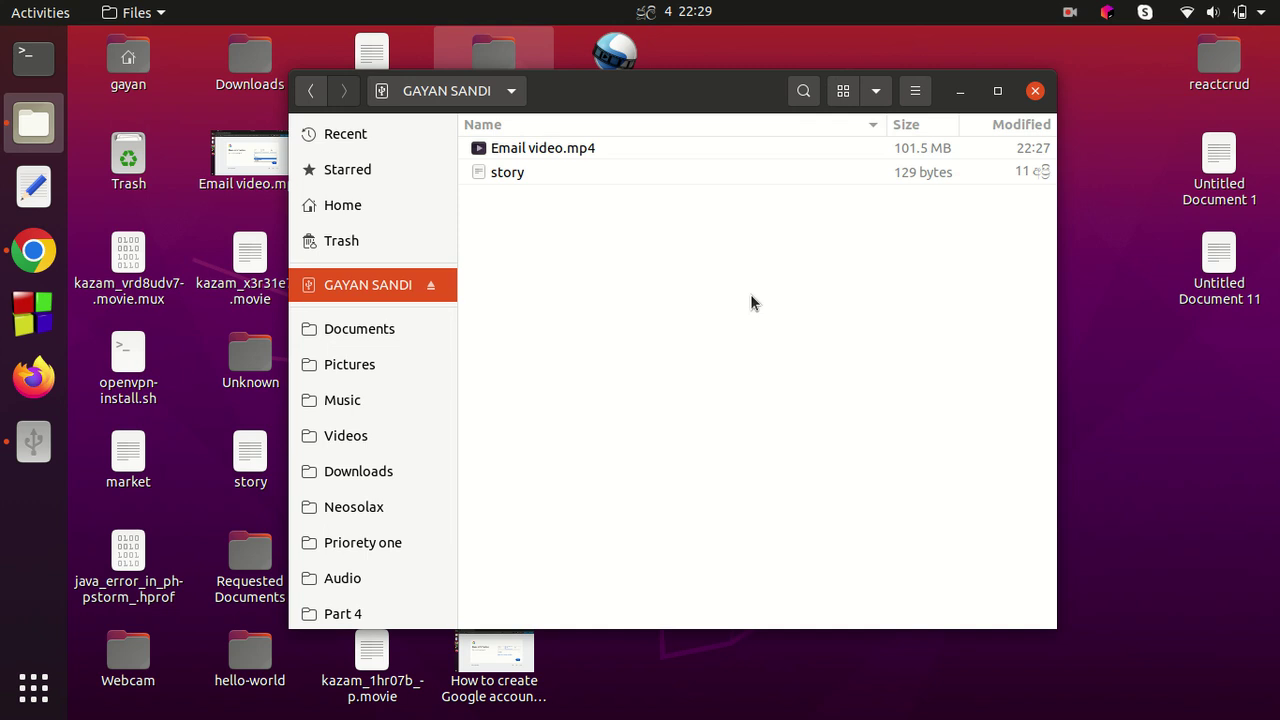
Move both Email video.mp4 and story on the USB drive to the trash and close the file window
{"action": "left_click", "coordinate": [707, 147]}
{"action": "left_click", "coordinate": [703, 170], "text": "shift"}
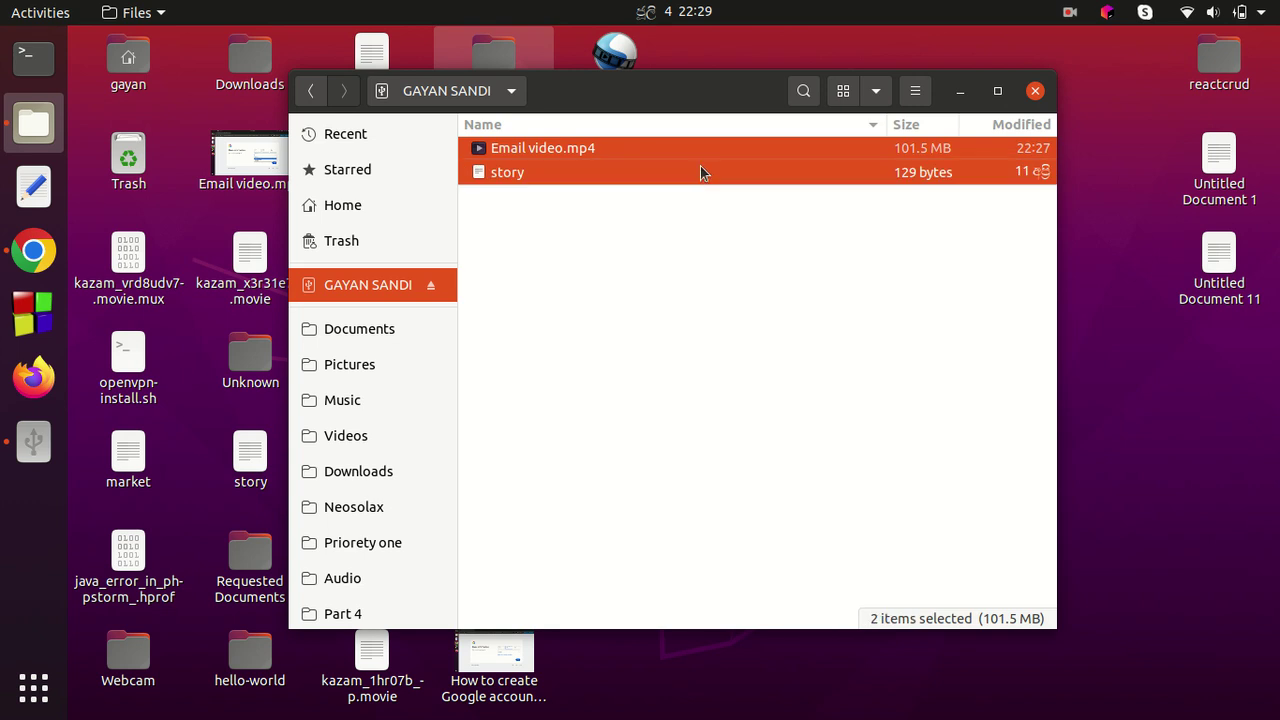
{"action": "right_click", "coordinate": [695, 155]}
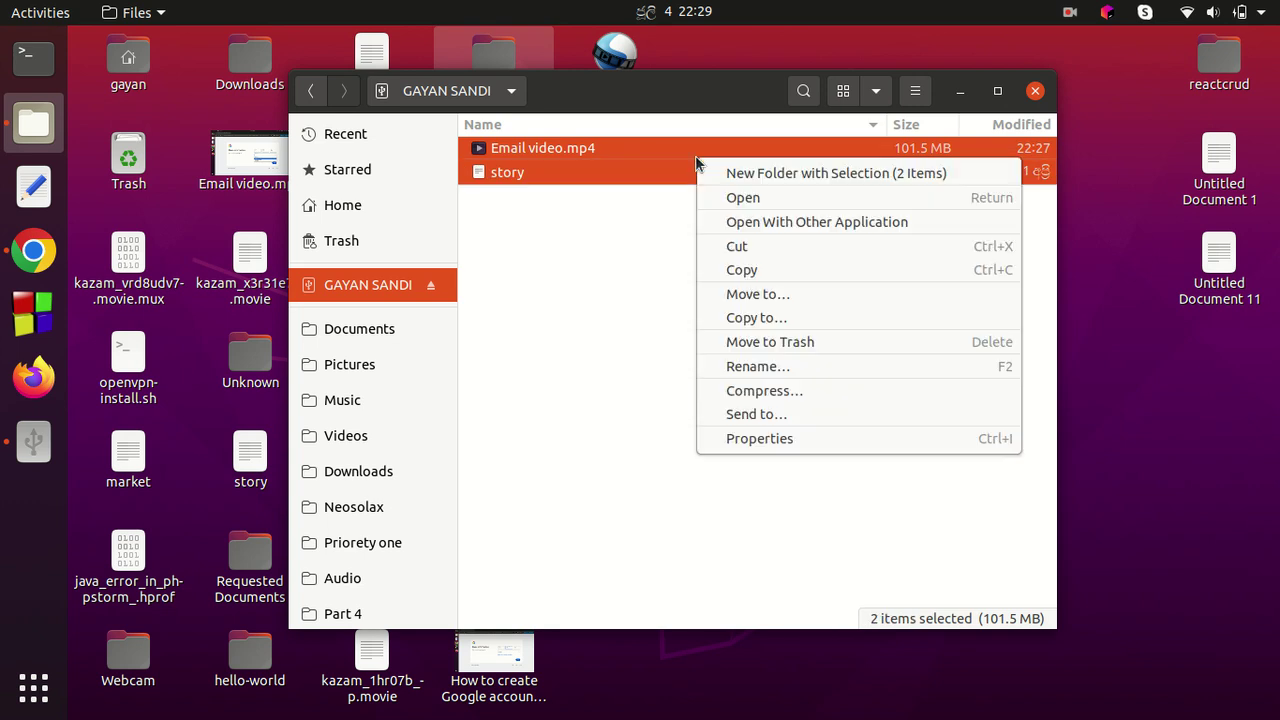
{"action": "left_click", "coordinate": [769, 342]}
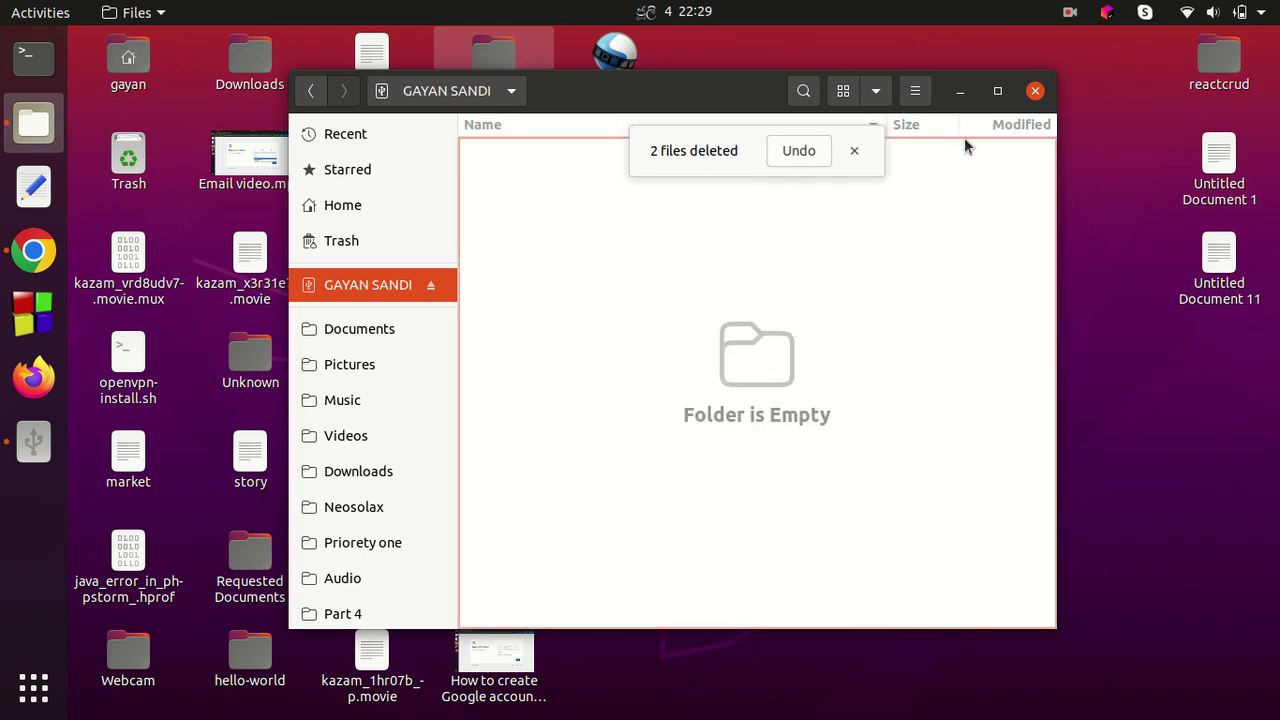
{"action": "left_click", "coordinate": [1035, 91]}
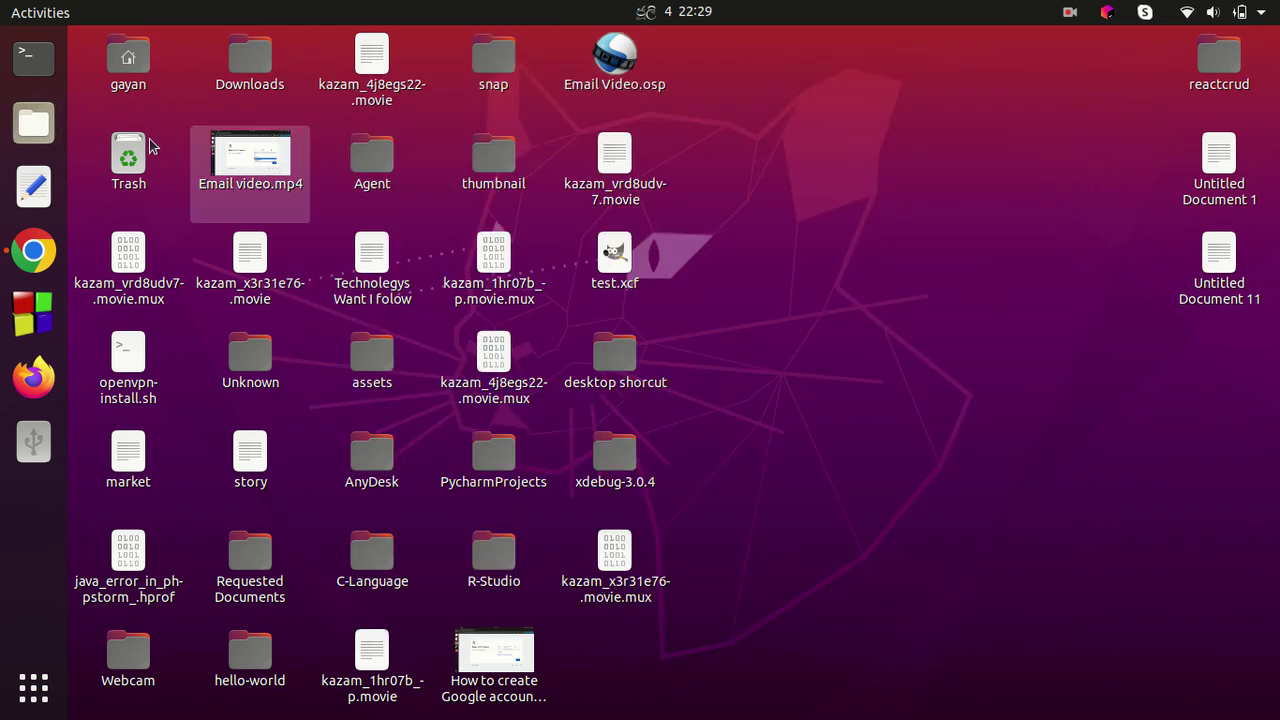
Reopen the USB drive in the file manager to check its contents, and close the window
{"action": "left_click", "coordinate": [33, 122]}
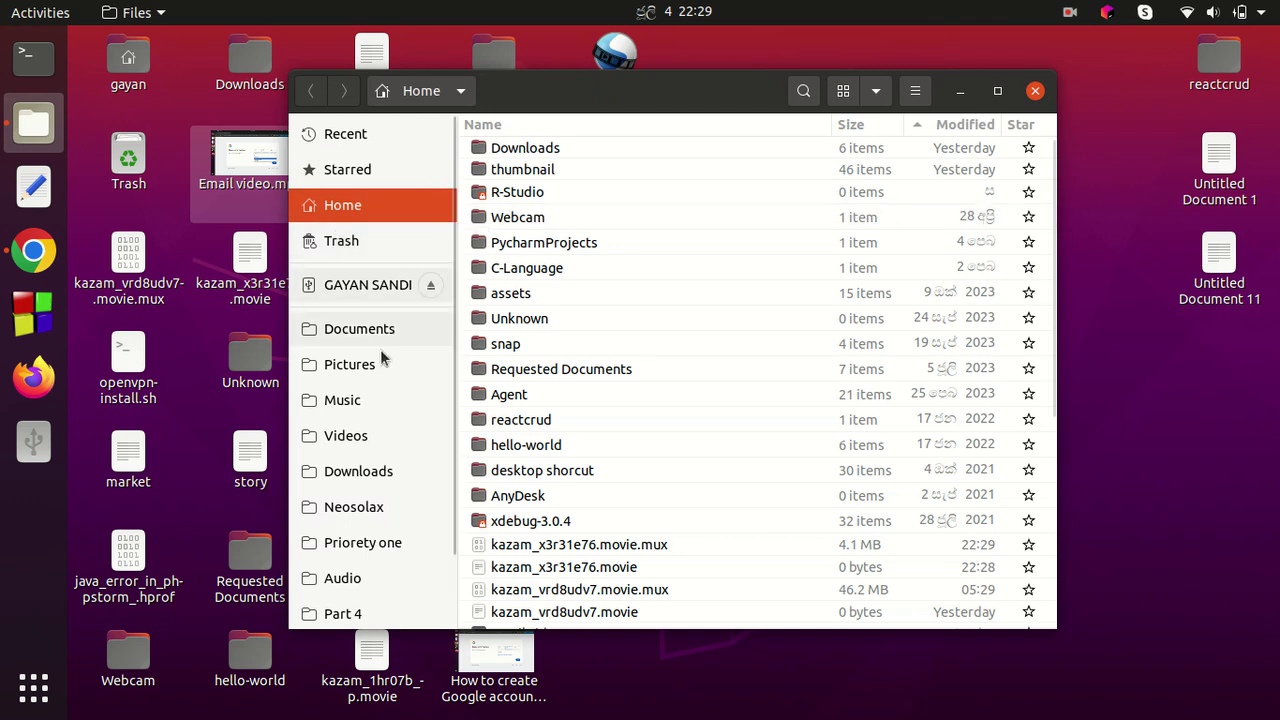
{"action": "left_click", "coordinate": [367, 284]}
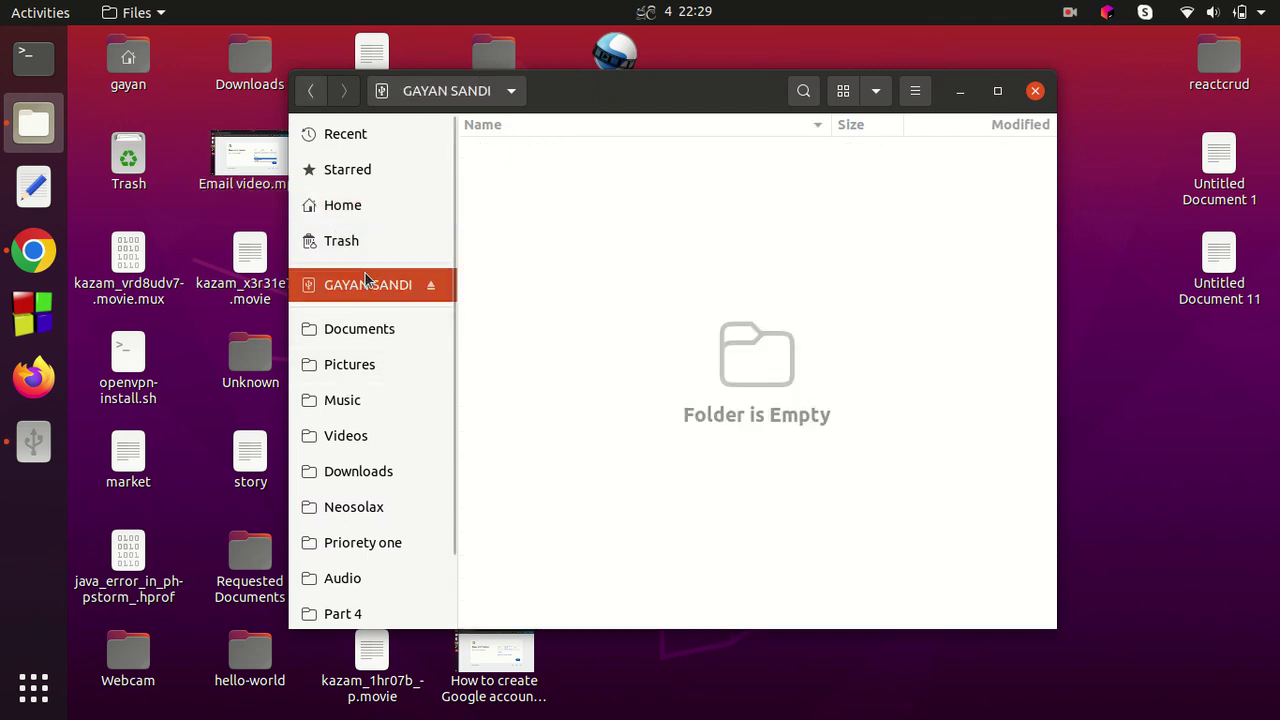
{"action": "right_click", "coordinate": [757, 225]}
{"action": "left_click", "coordinate": [685, 297]}
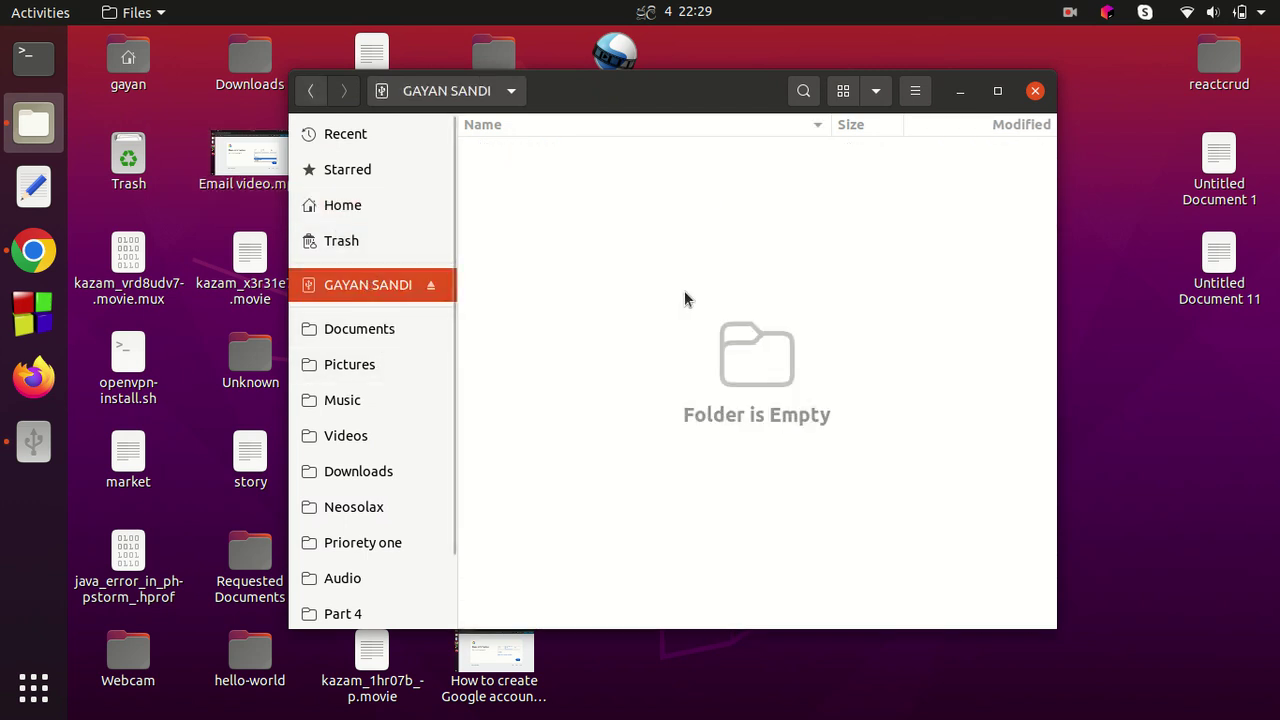
{"action": "left_click", "coordinate": [1036, 91]}
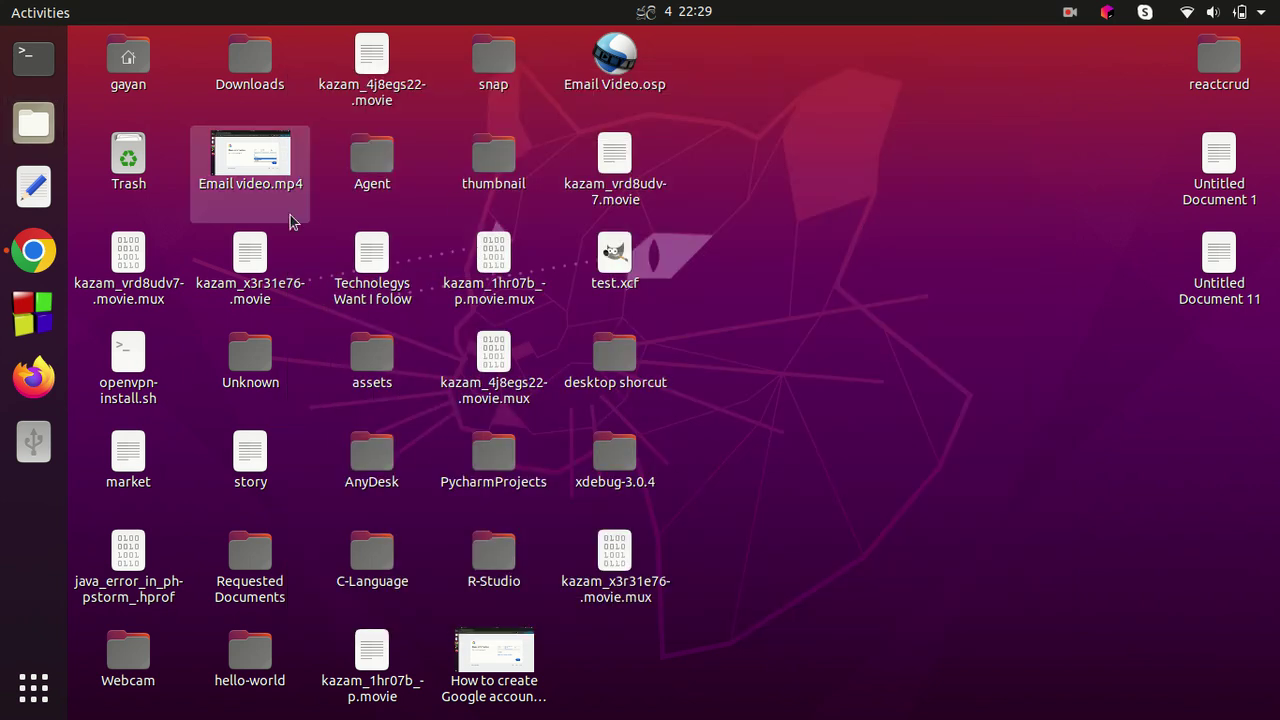
Switch to Chrome and examine the R-Linux download options for the Debian/Ubuntu and Fedora/RedHat platforms
{"action": "left_click", "coordinate": [30, 258]}
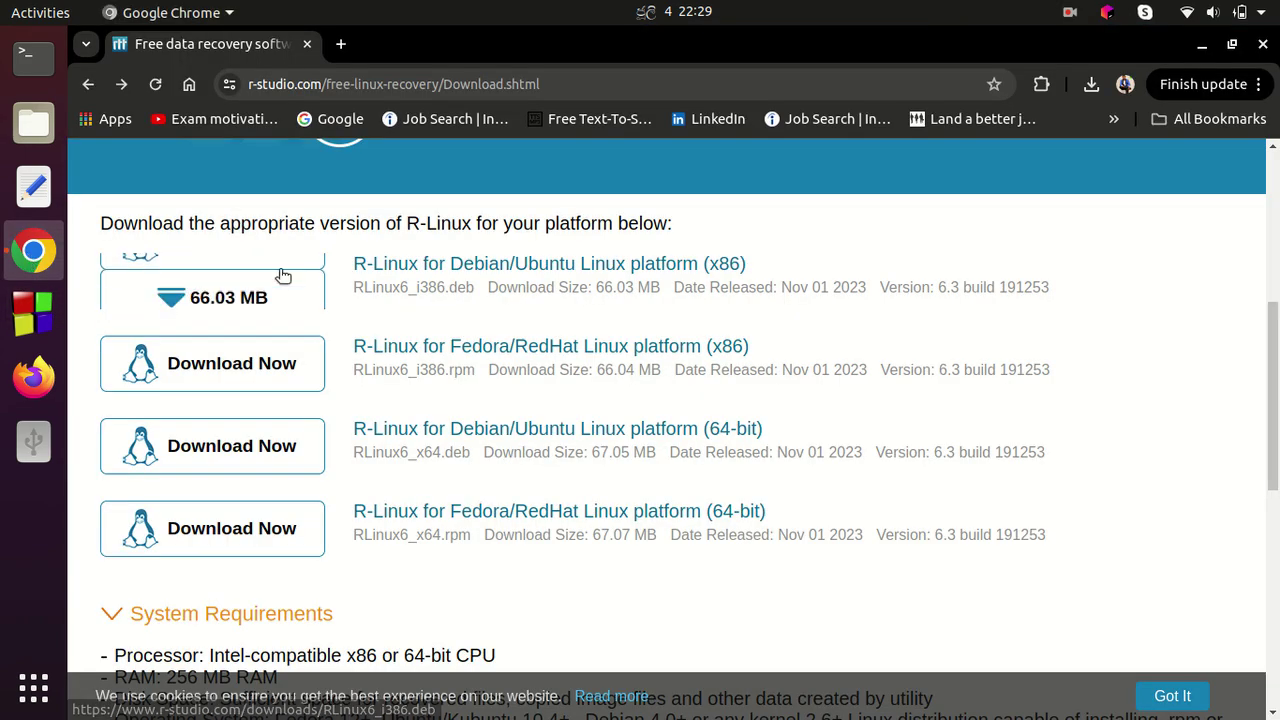
{"action": "scroll", "coordinate": [434, 345], "scroll_direction": "up", "scroll_amount": 5}
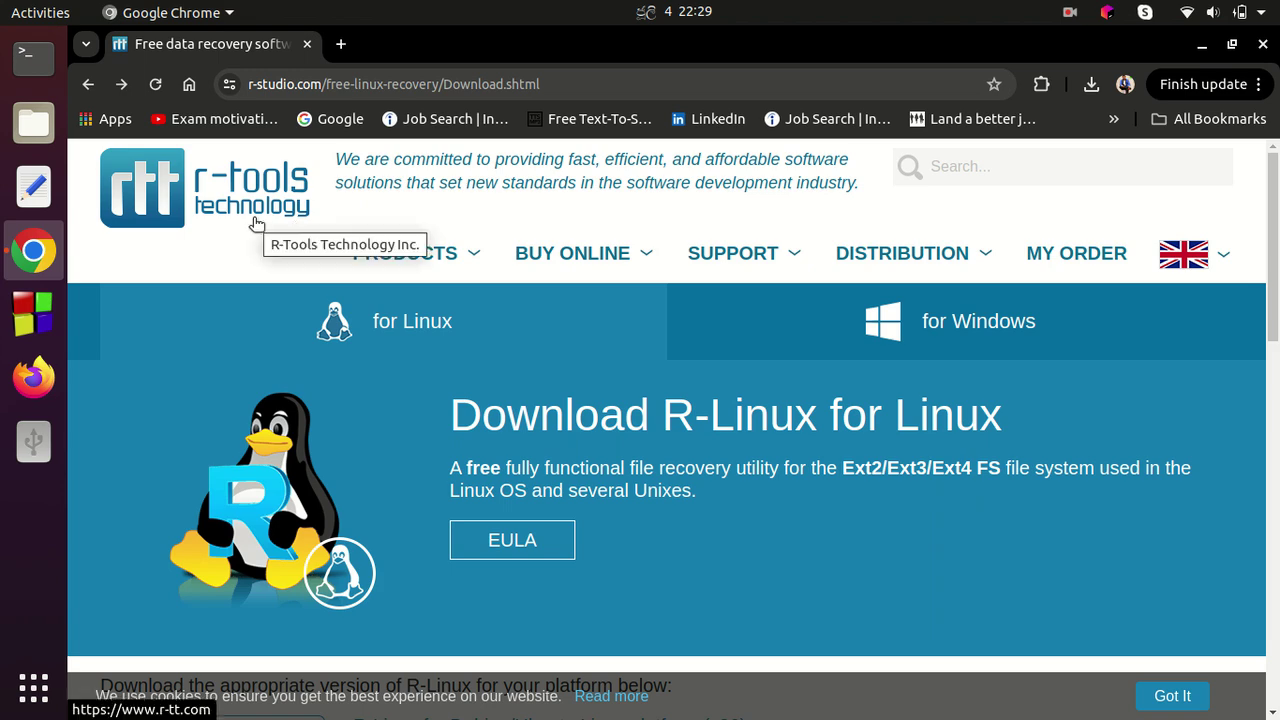
{"action": "scroll", "coordinate": [257, 224], "scroll_direction": "down", "scroll_amount": 2}
{"action": "scroll", "coordinate": [257, 224], "scroll_direction": "down", "scroll_amount": 7}
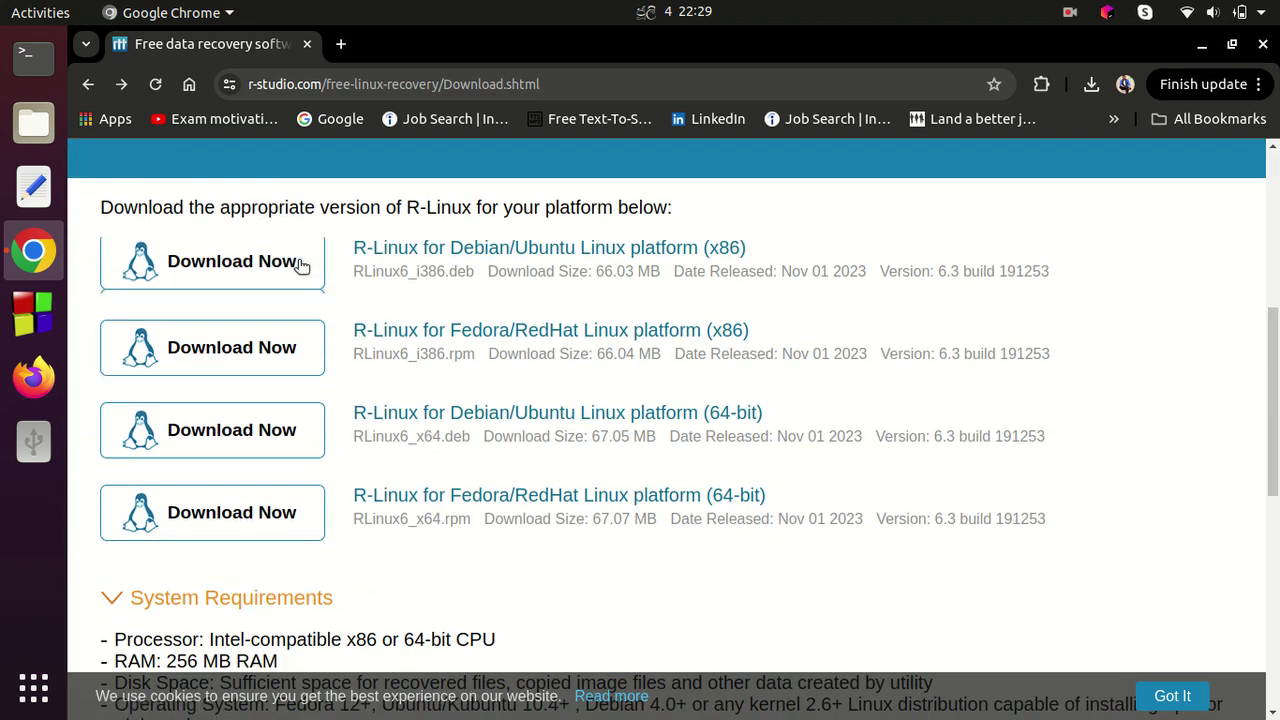
{"action": "left_click_drag", "start_coordinate": [350, 495], "coordinate": [740, 471]}
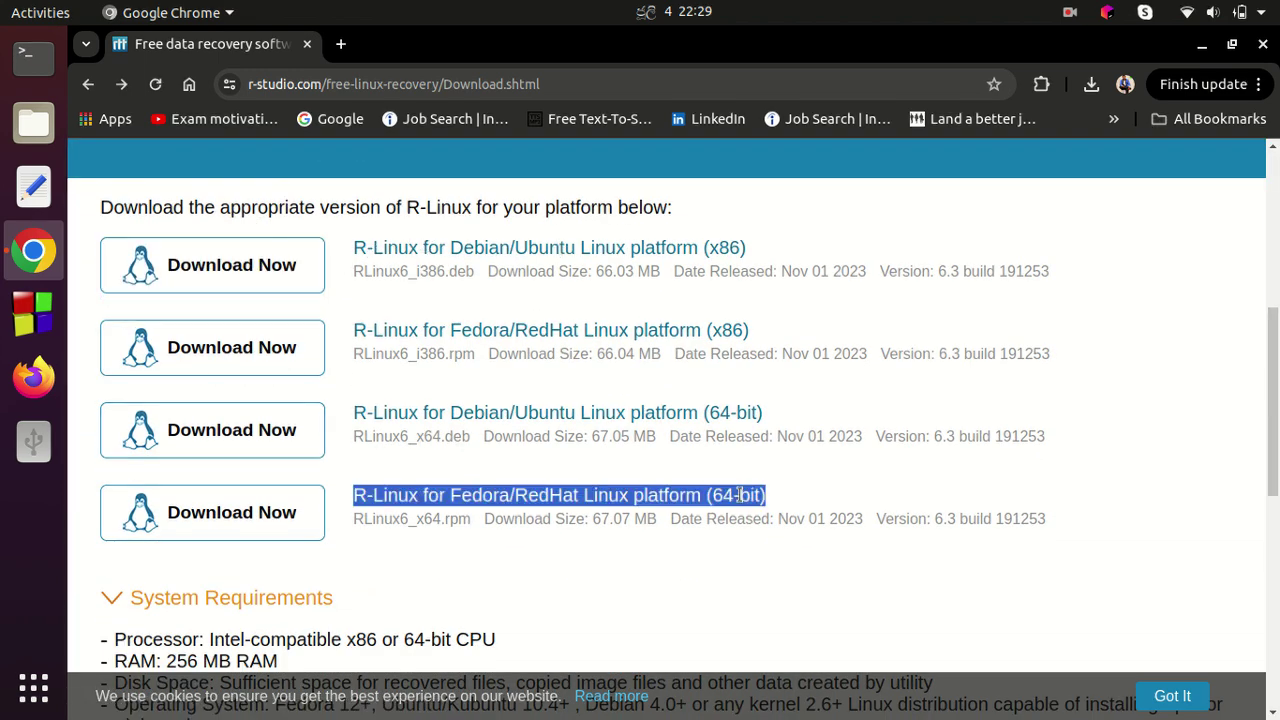
{"action": "left_click", "coordinate": [782, 466]}
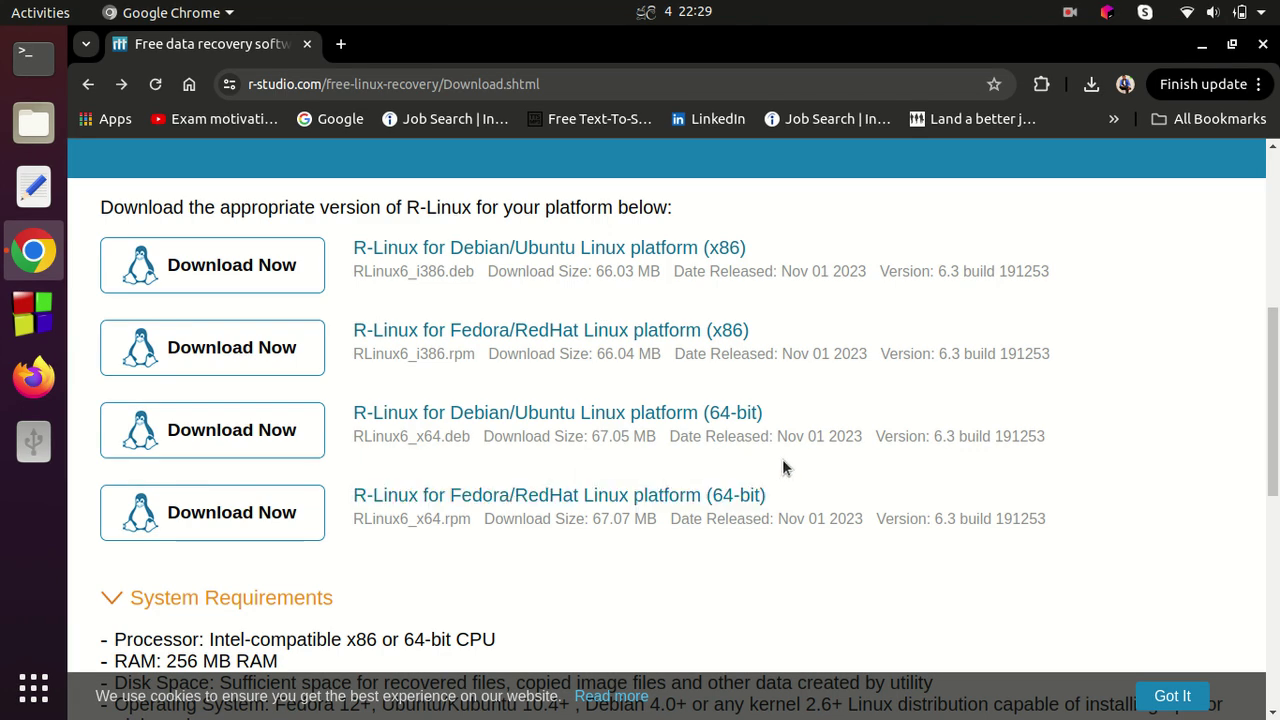
{"action": "triple_click", "coordinate": [693, 414]}
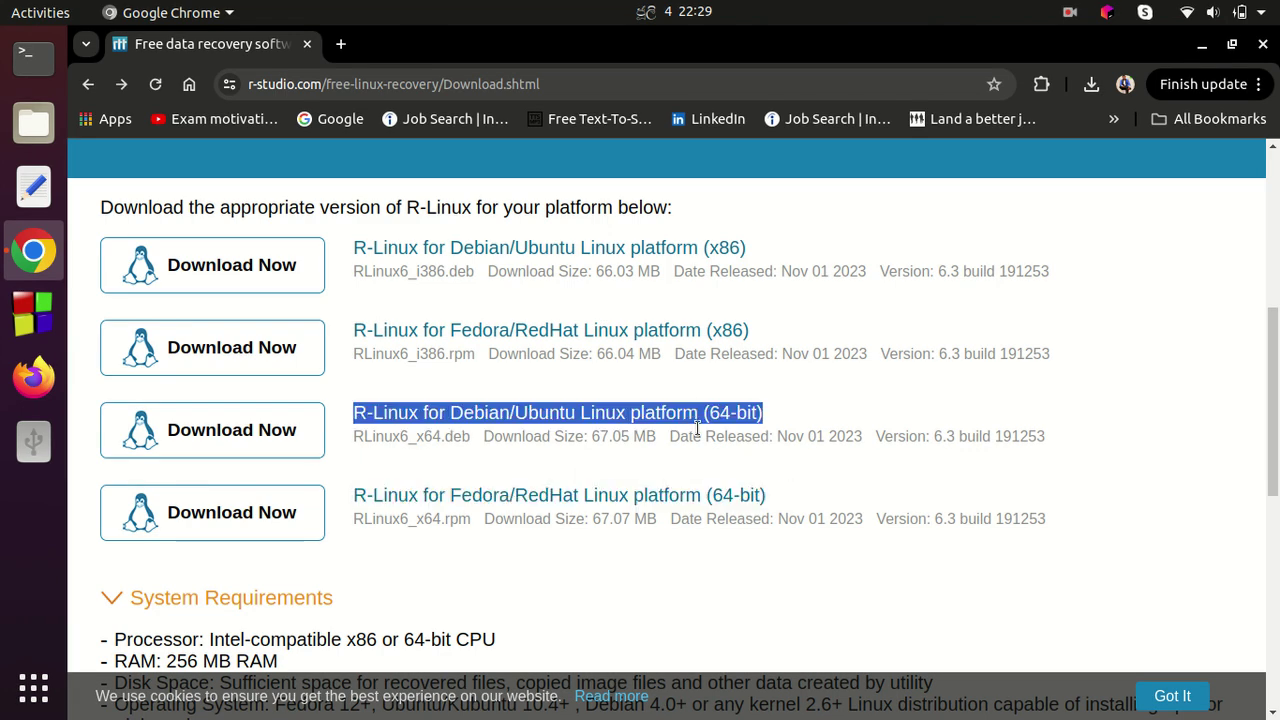
{"action": "left_click", "coordinate": [769, 465]}
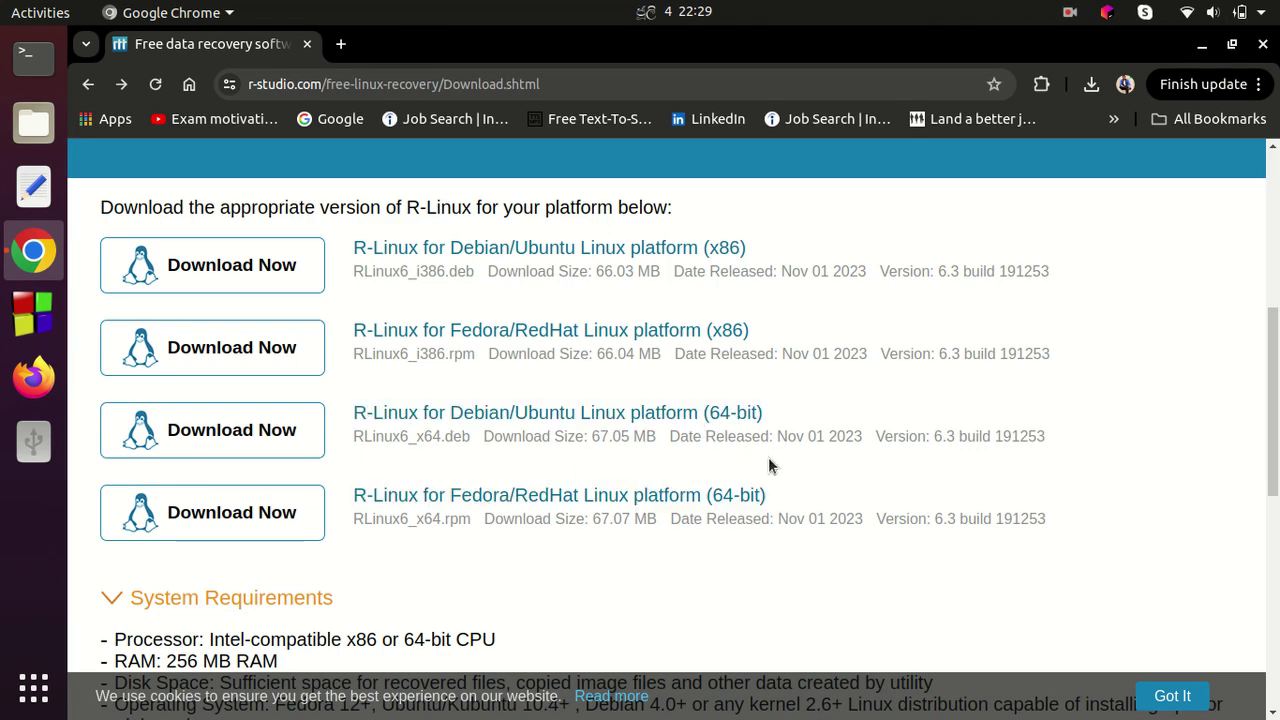
Start downloading the 64-bit Debian/Ubuntu version of R-Linux, cancel that download and close the download history
{"action": "left_click", "coordinate": [280, 428]}
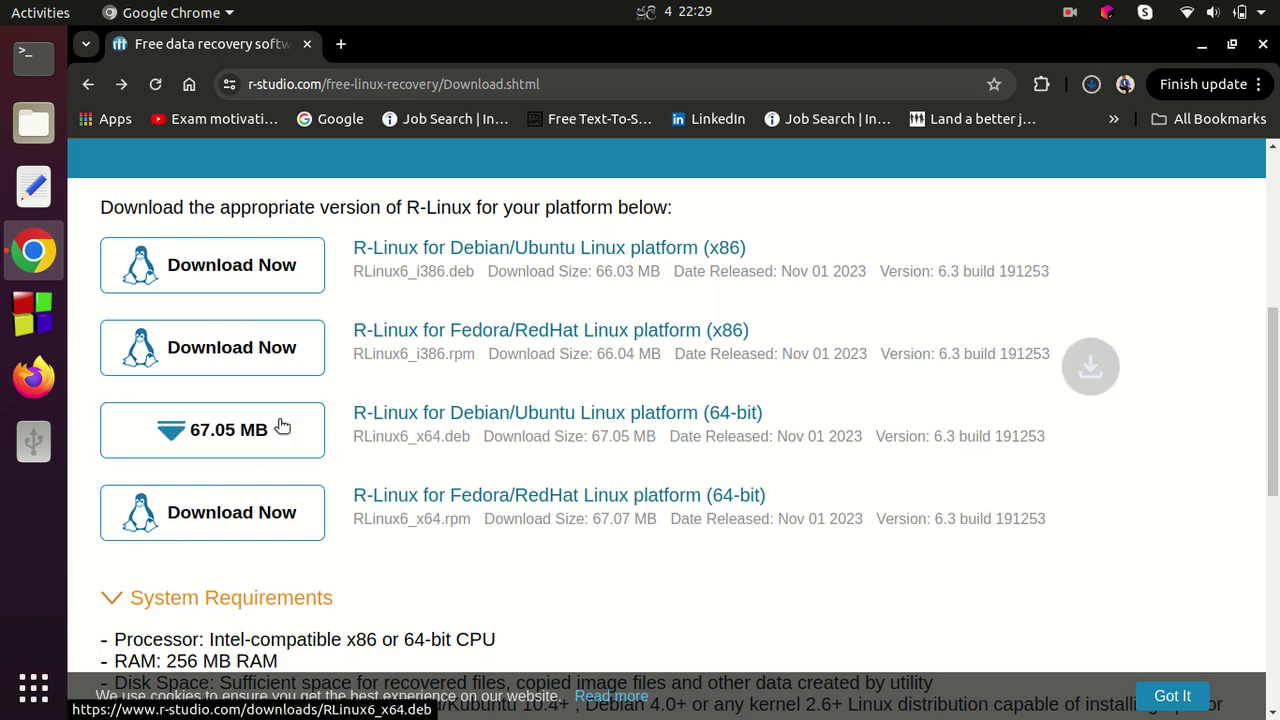
{"action": "left_click", "coordinate": [1091, 84]}
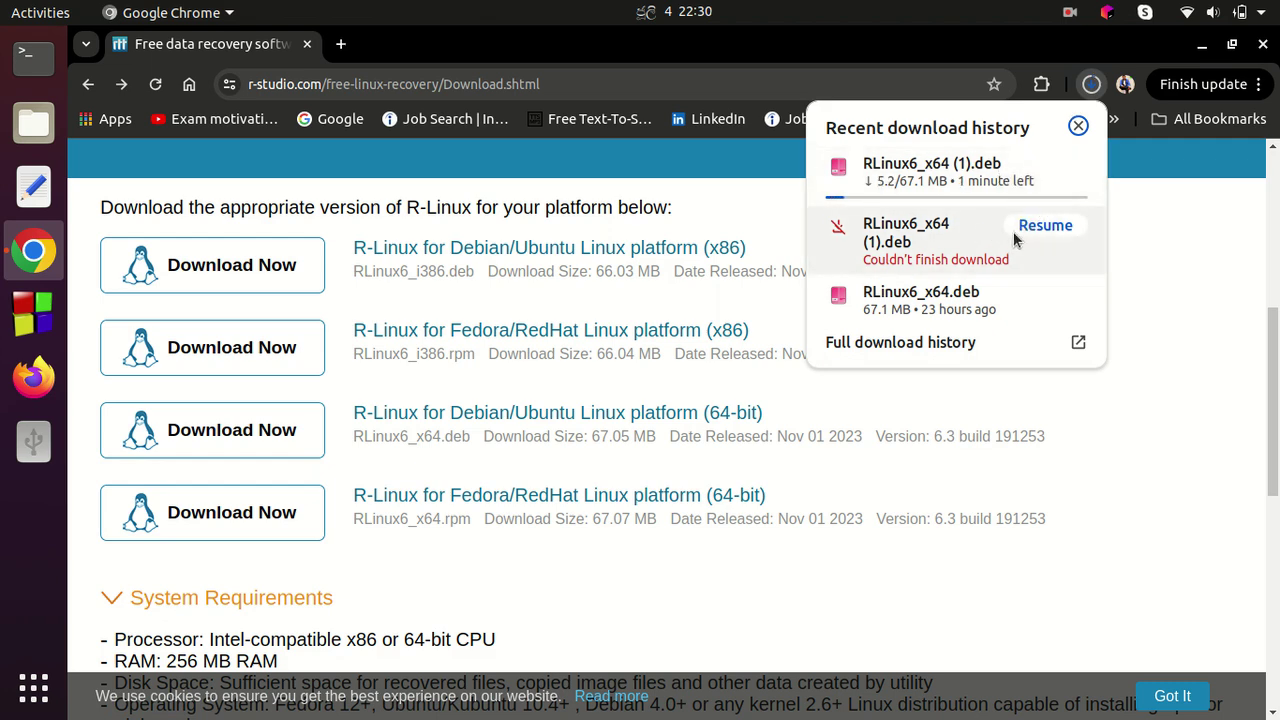
{"action": "mouse_move", "coordinate": [1040, 170]}
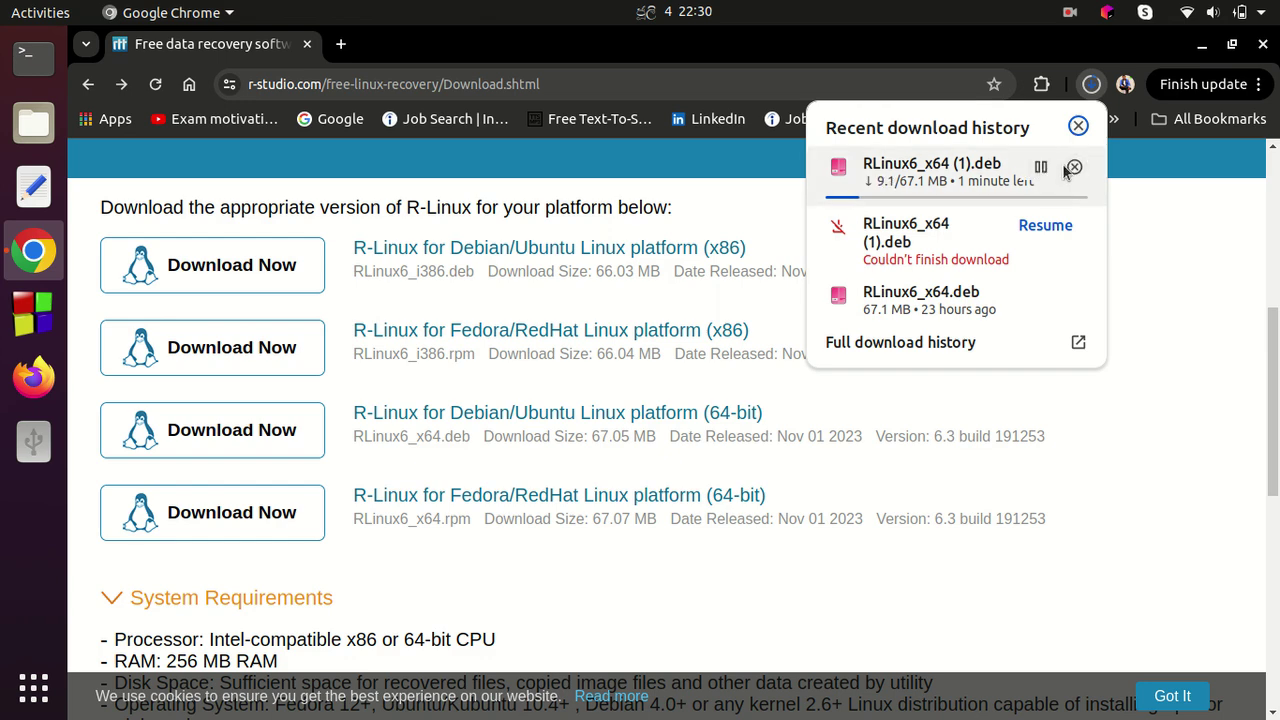
{"action": "left_click", "coordinate": [1074, 167]}
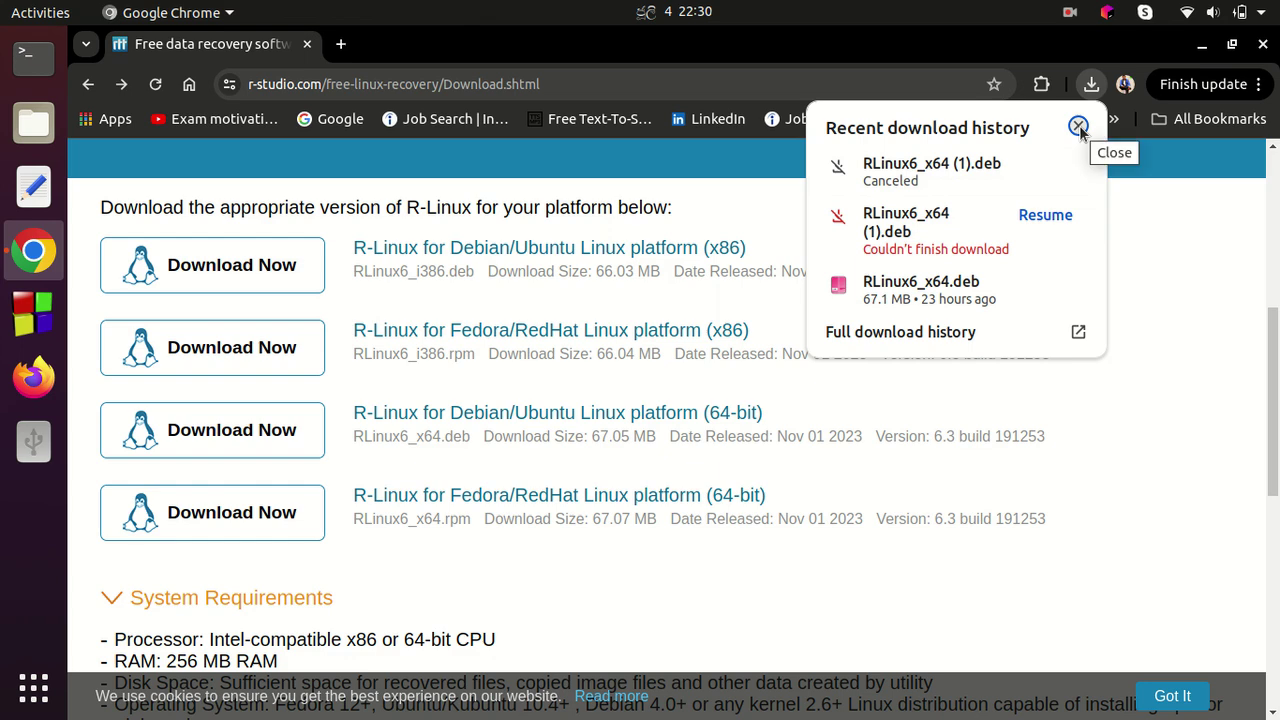
{"action": "left_click", "coordinate": [1078, 127]}
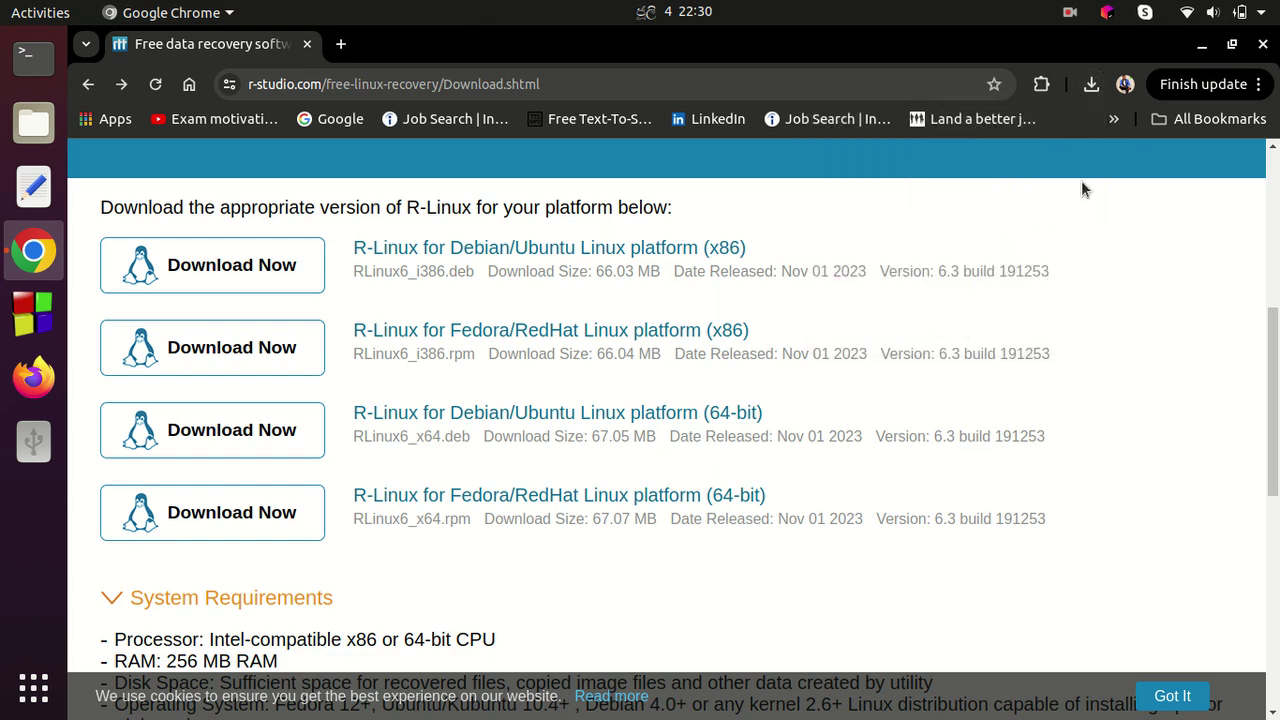
Minimize the browser and launch the installed R-Linux application
{"action": "left_click", "coordinate": [1199, 50]}
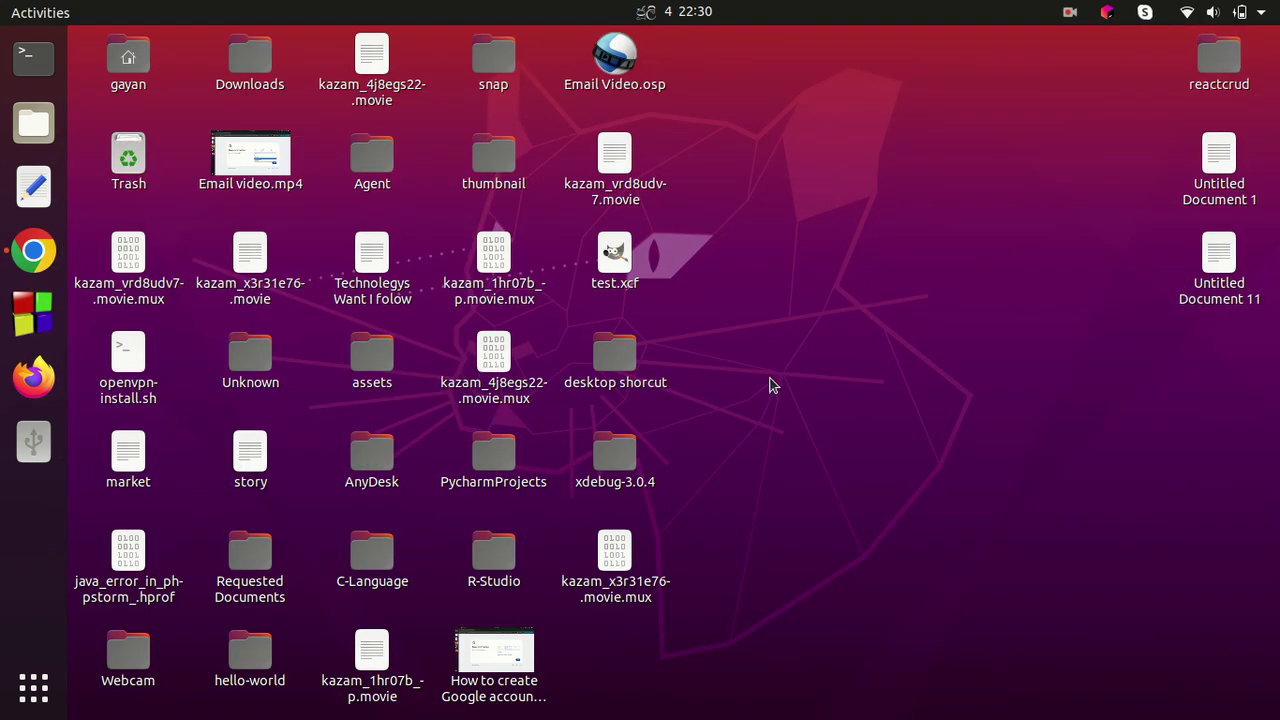
{"action": "left_click", "coordinate": [33, 687]}
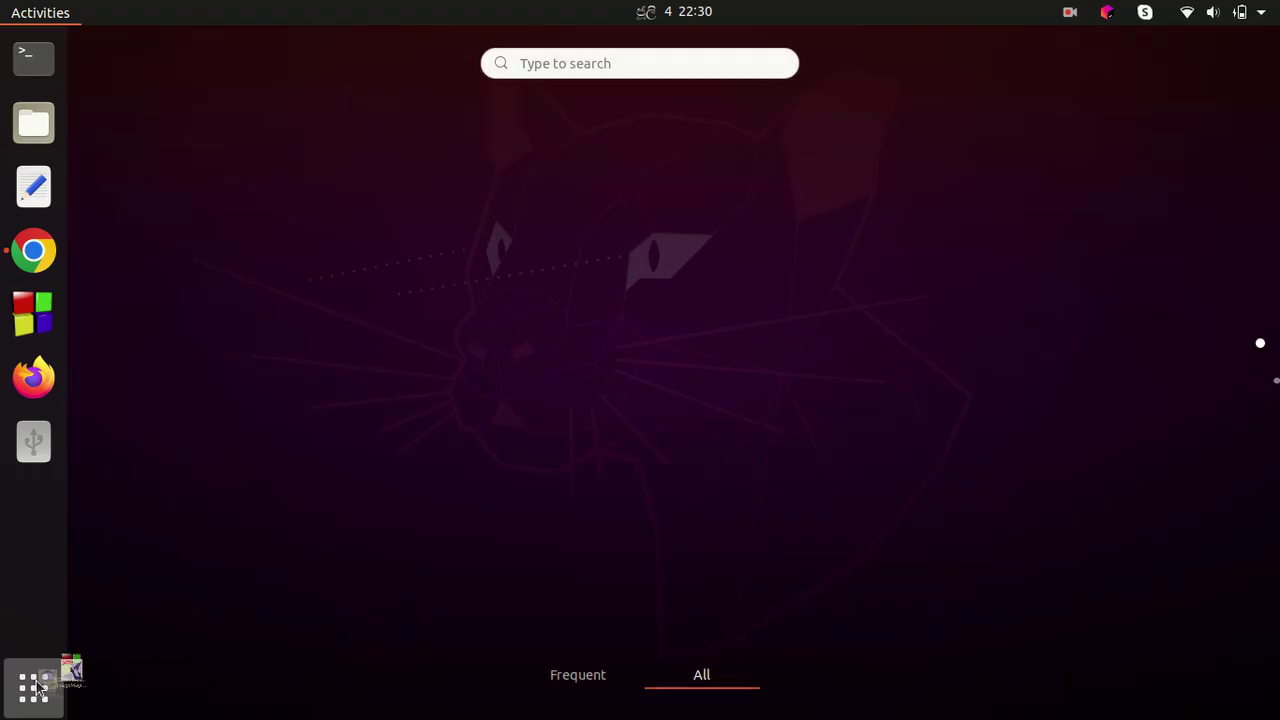
{"action": "scroll", "coordinate": [418, 517], "scroll_direction": "down", "scroll_amount": 1}
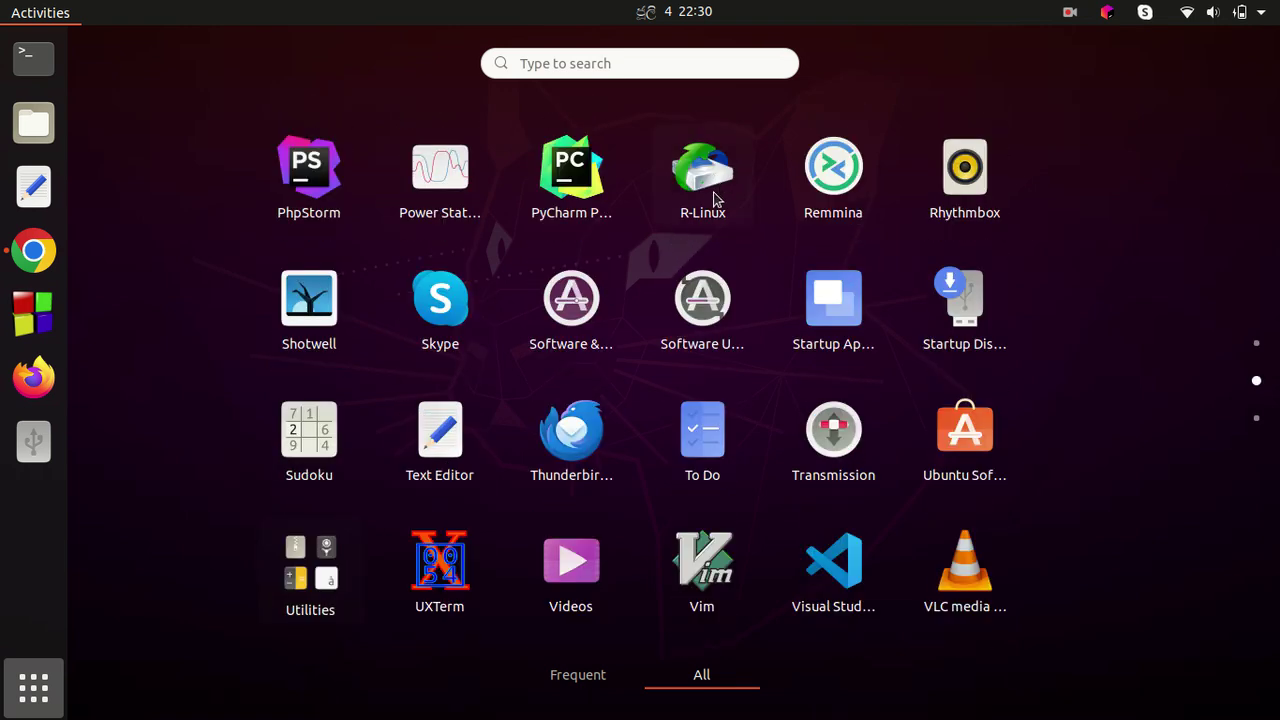
{"action": "left_click", "coordinate": [703, 175]}
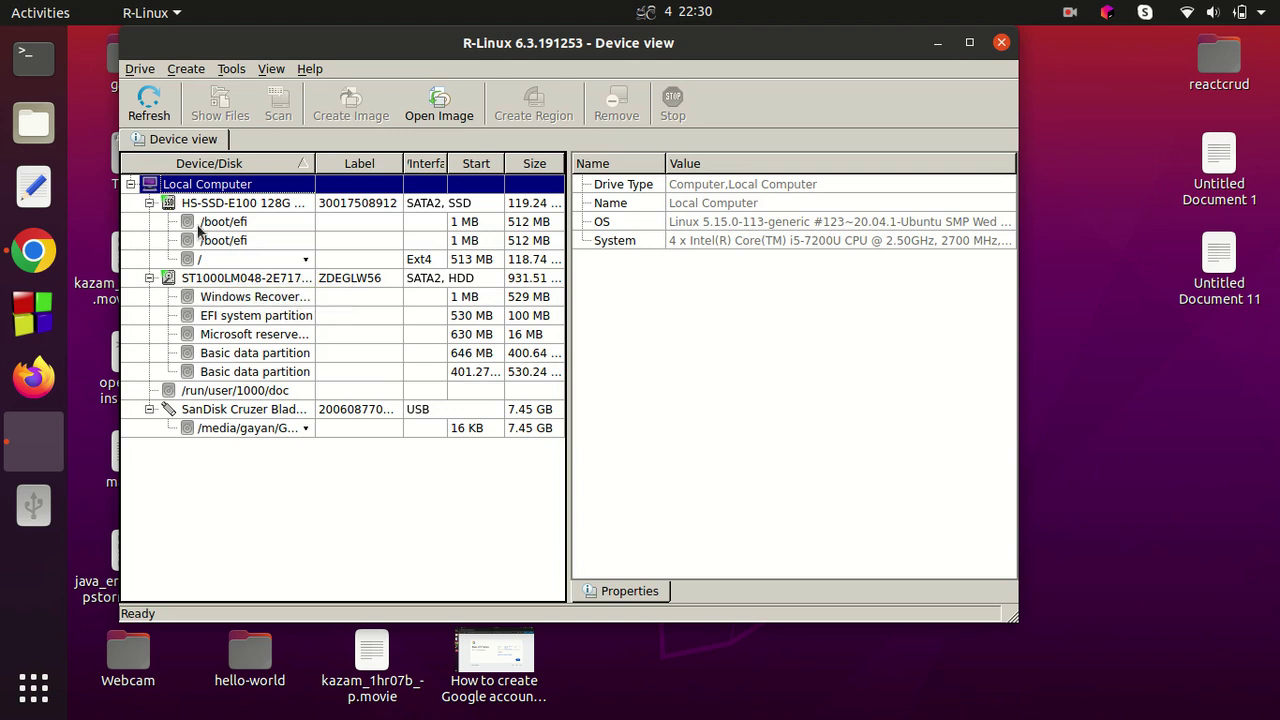
Scan the entire SanDisk Cruzer Blade USB drive for Ext2/Ext3/Ext4, with extra search for known file types and the detailed scan view
{"action": "left_click", "coordinate": [130, 186]}
{"action": "left_click", "coordinate": [130, 185]}
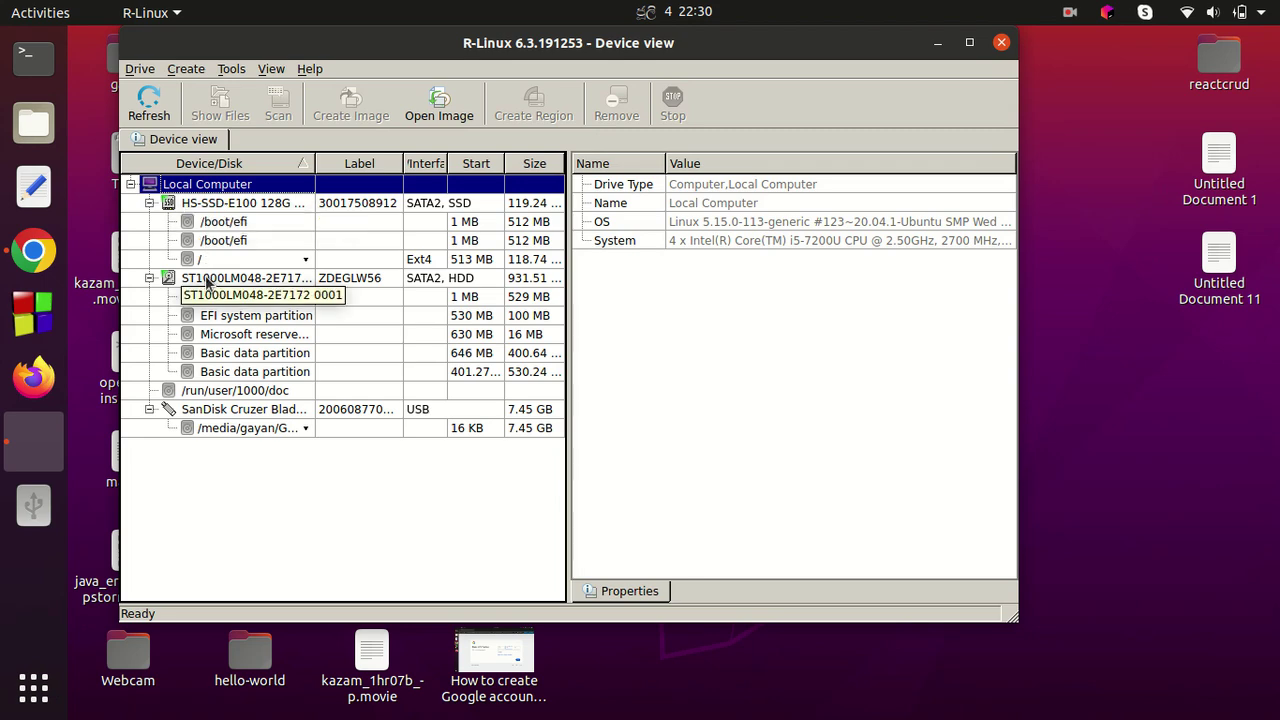
{"action": "left_click", "coordinate": [204, 408]}
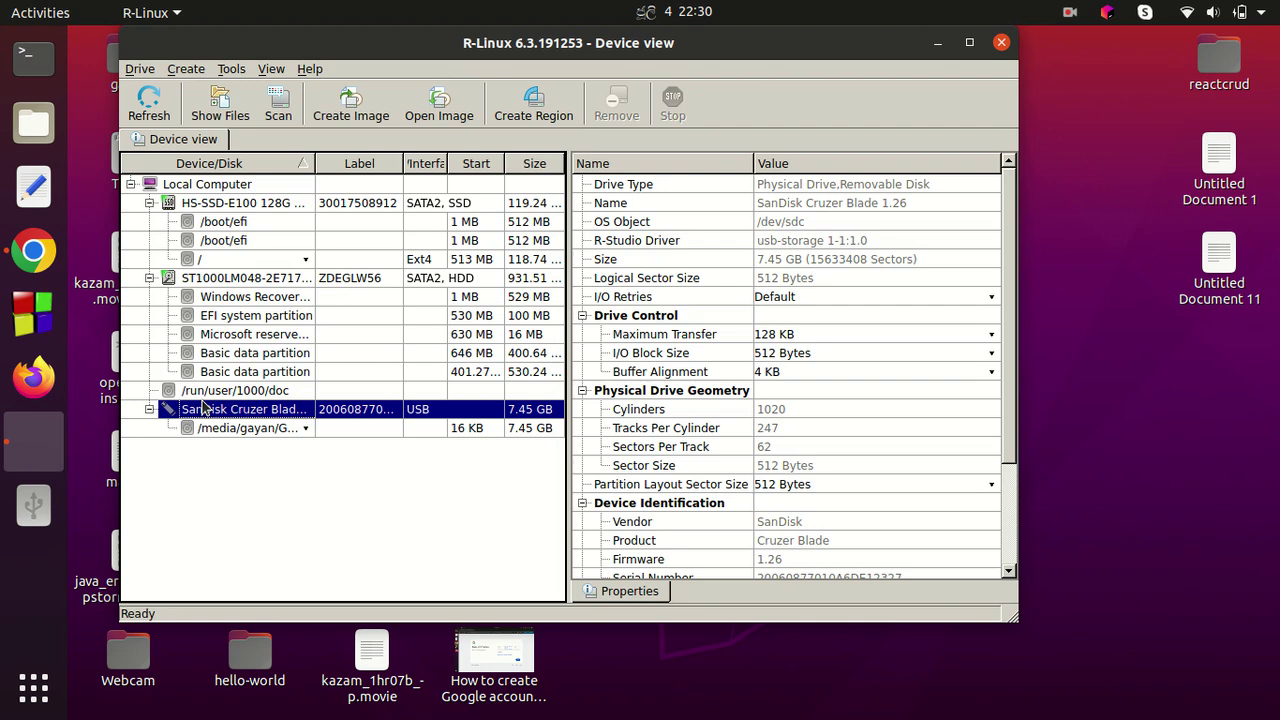
{"action": "double_click", "coordinate": [204, 408]}
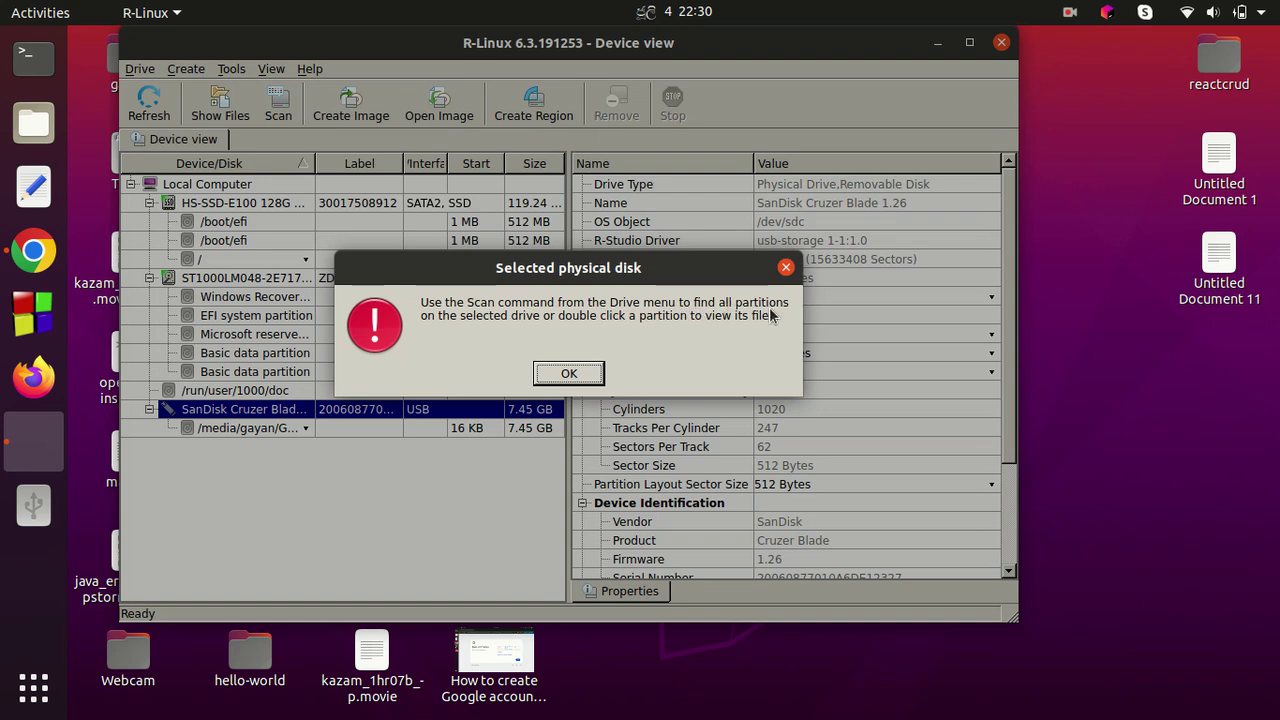
{"action": "left_click", "coordinate": [566, 370]}
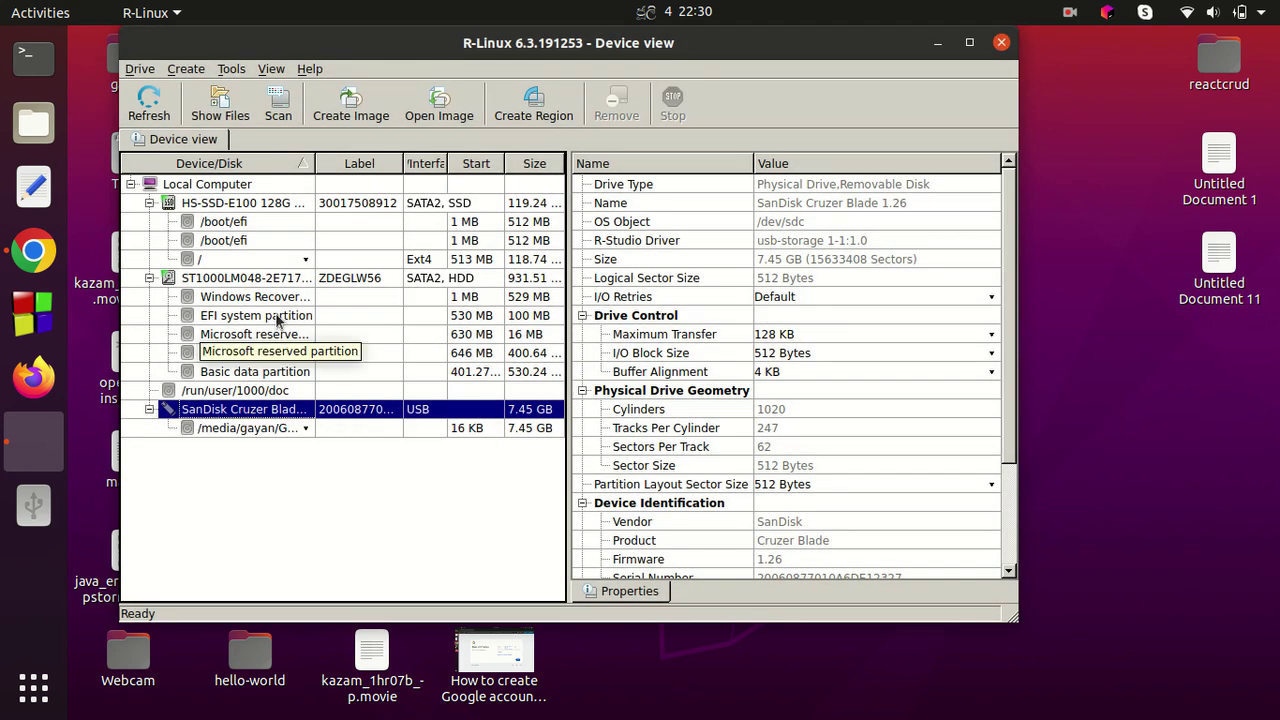
{"action": "left_click", "coordinate": [278, 104]}
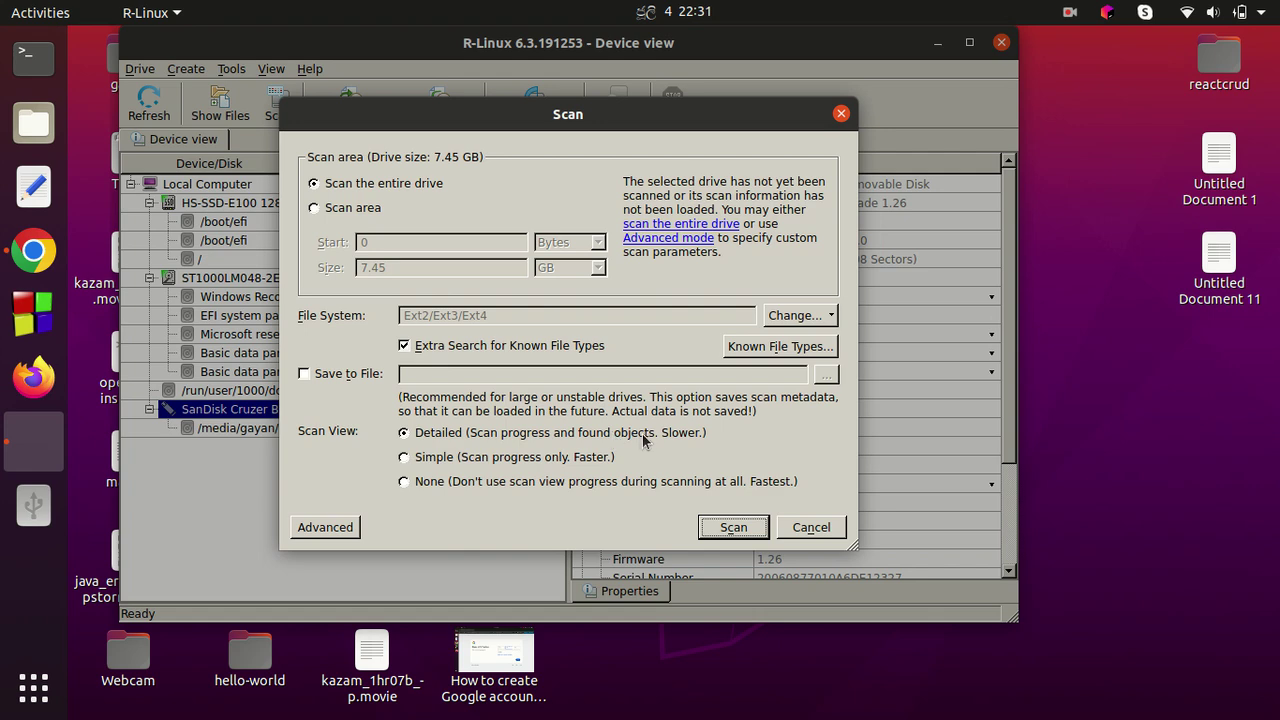
{"action": "left_click", "coordinate": [733, 528]}
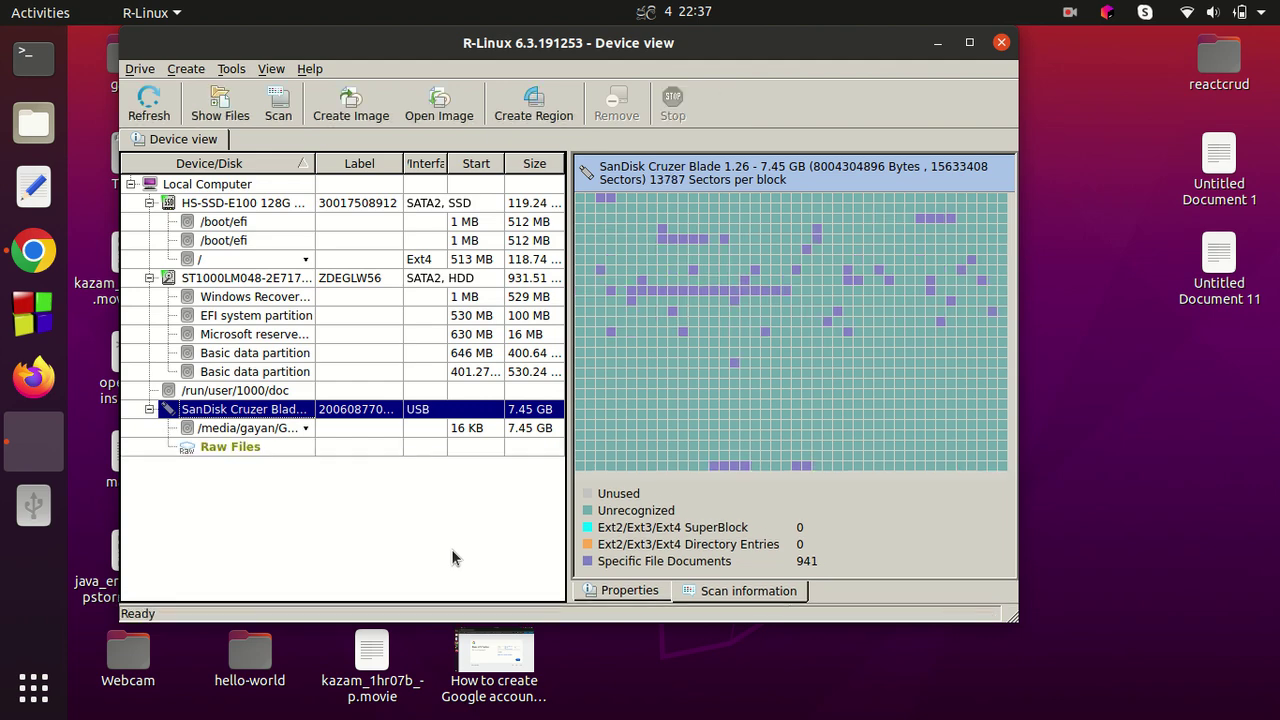
Open the SanDisk Cruzer Blade's Raw Files and mark everything under Root, from Archive to Multimedia Video, for recovery
{"action": "left_click", "coordinate": [243, 448]}
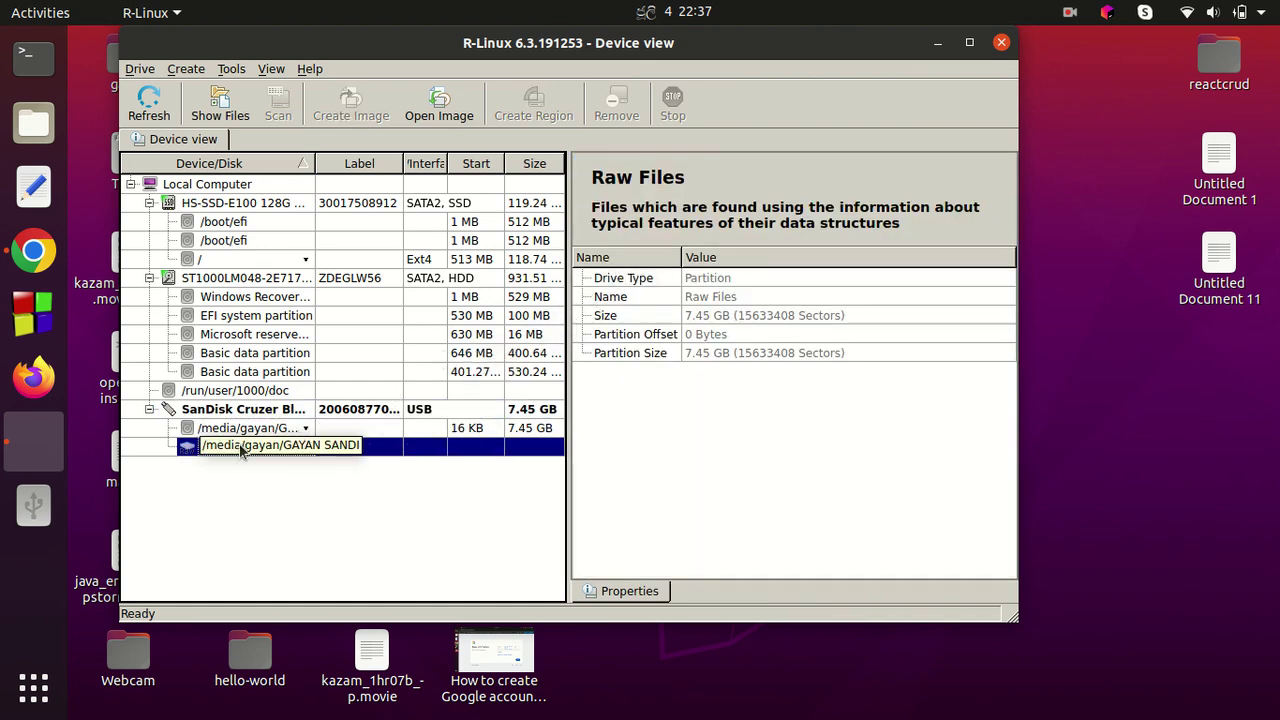
{"action": "double_click", "coordinate": [196, 448]}
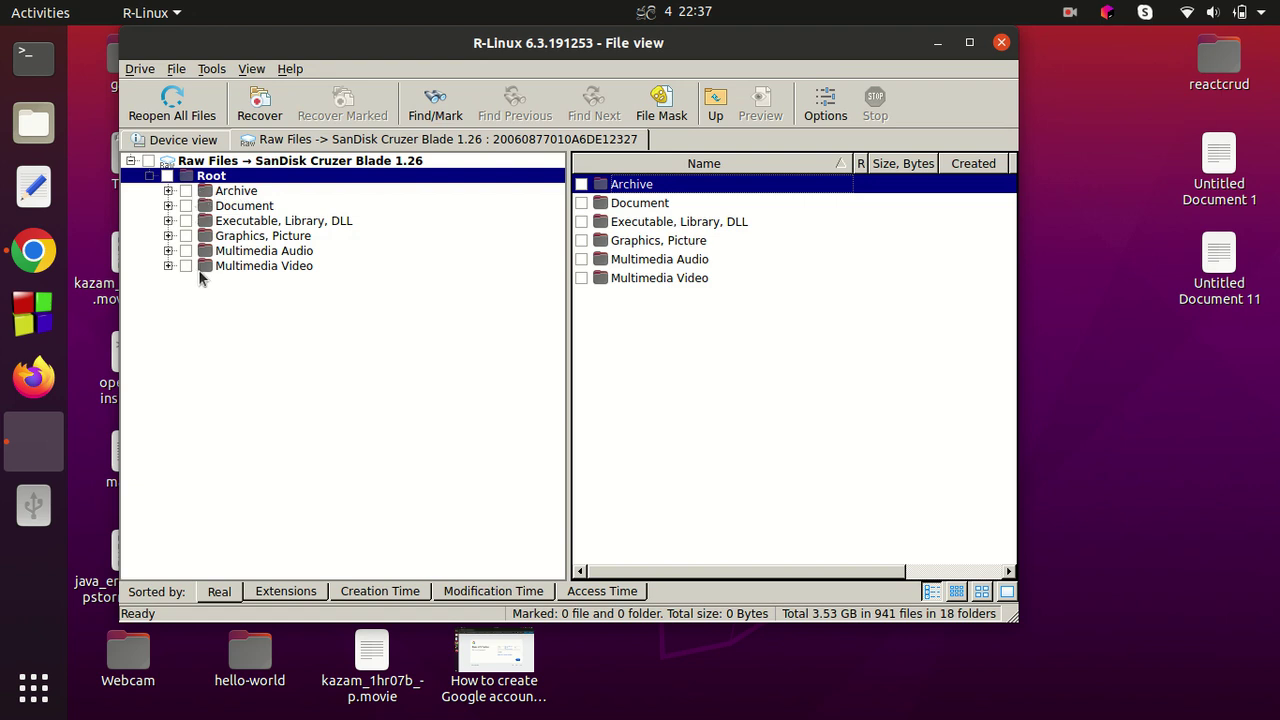
{"action": "left_click", "coordinate": [186, 265]}
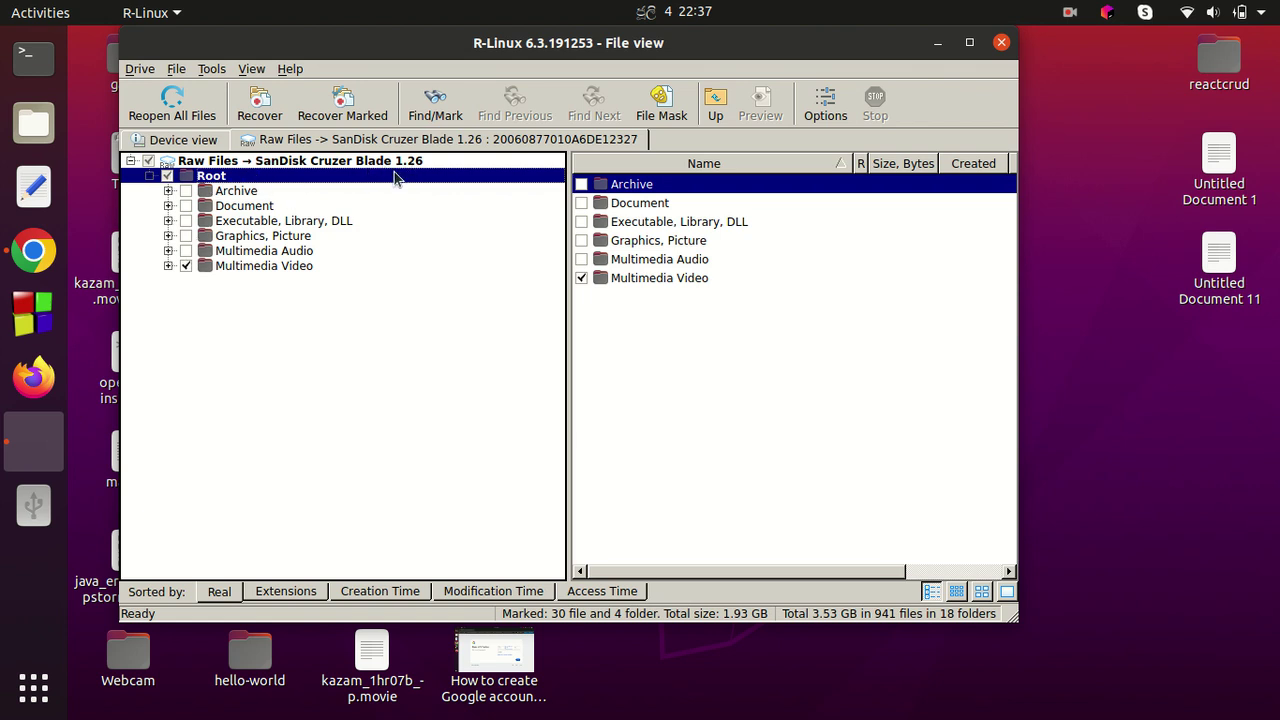
{"action": "left_click", "coordinate": [186, 250]}
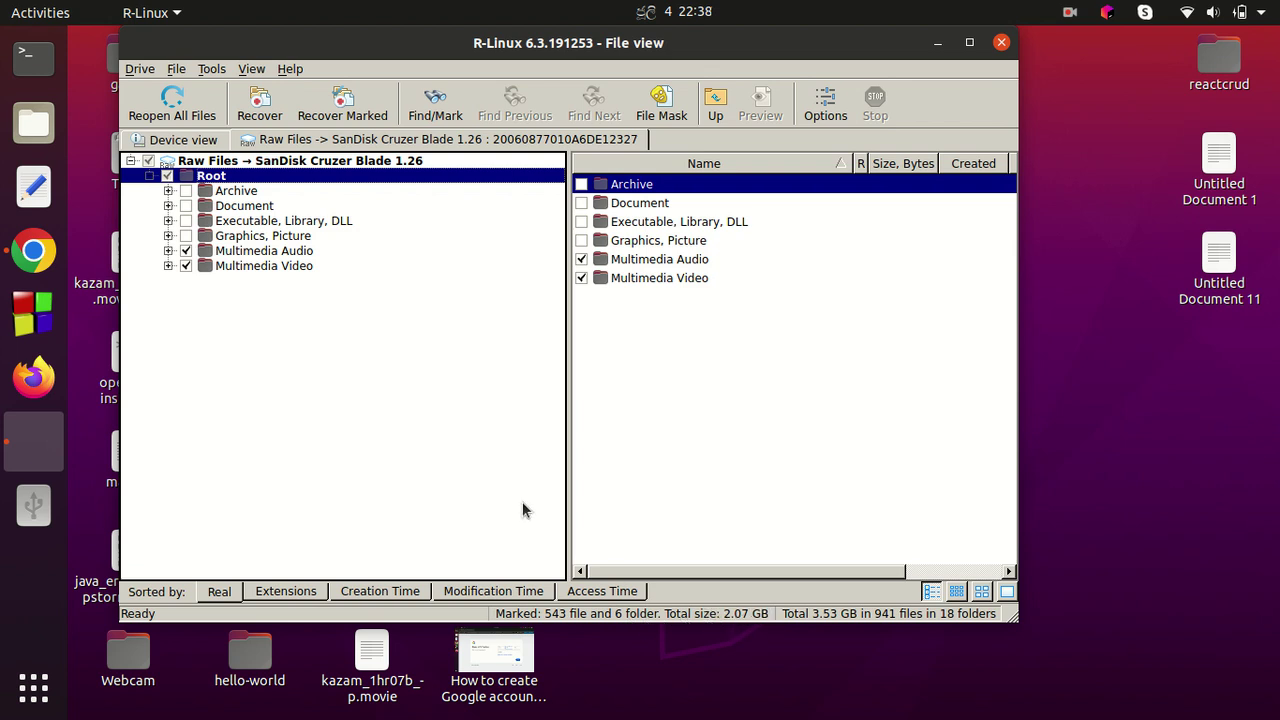
{"action": "left_click", "coordinate": [185, 235]}
{"action": "left_click", "coordinate": [186, 221]}
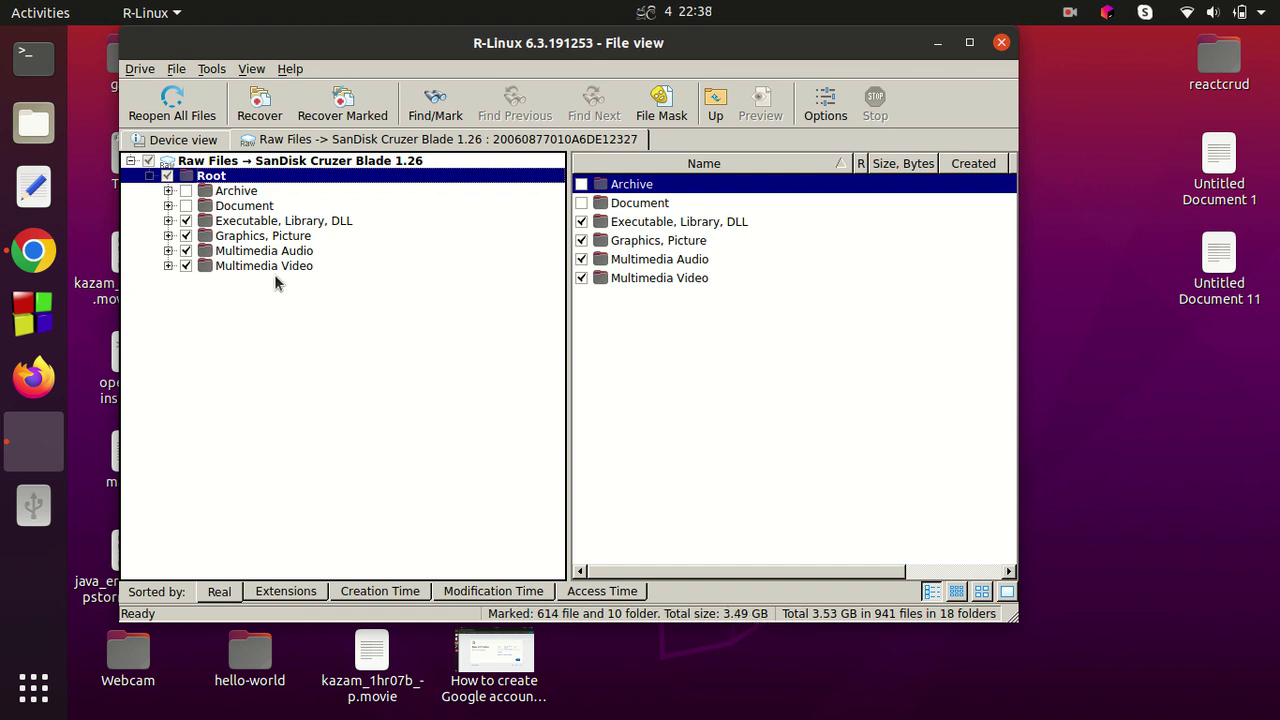
{"action": "left_click", "coordinate": [186, 206]}
{"action": "left_click", "coordinate": [185, 191]}
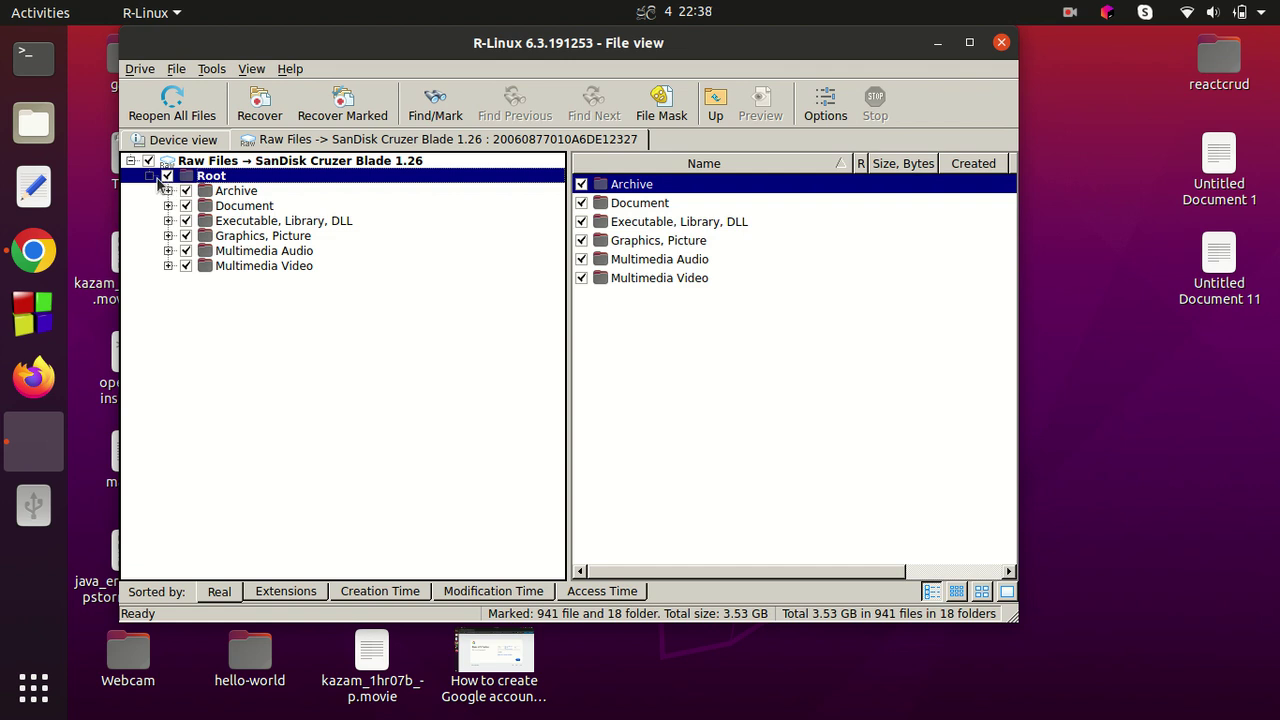
{"action": "left_click", "coordinate": [167, 176]}
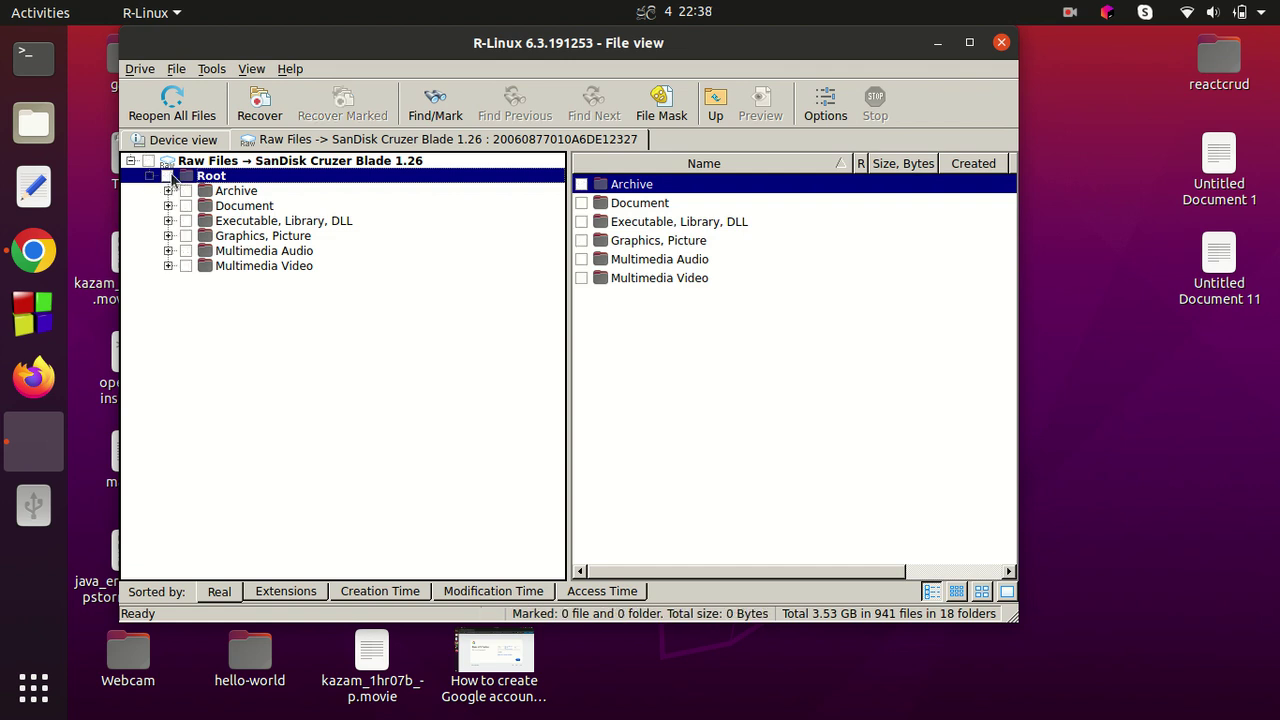
{"action": "left_click", "coordinate": [167, 176]}
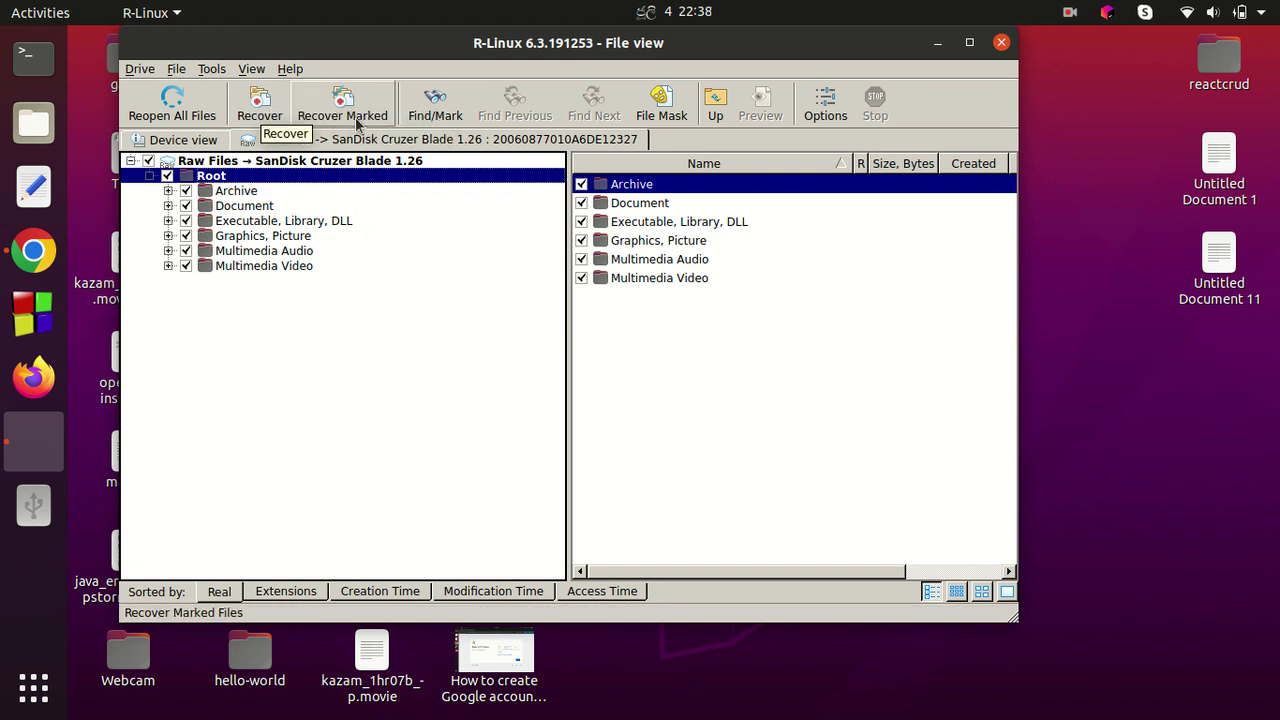
Set the recovery output folder to the Test folder inside the user's home directory
{"action": "left_click", "coordinate": [243, 108]}
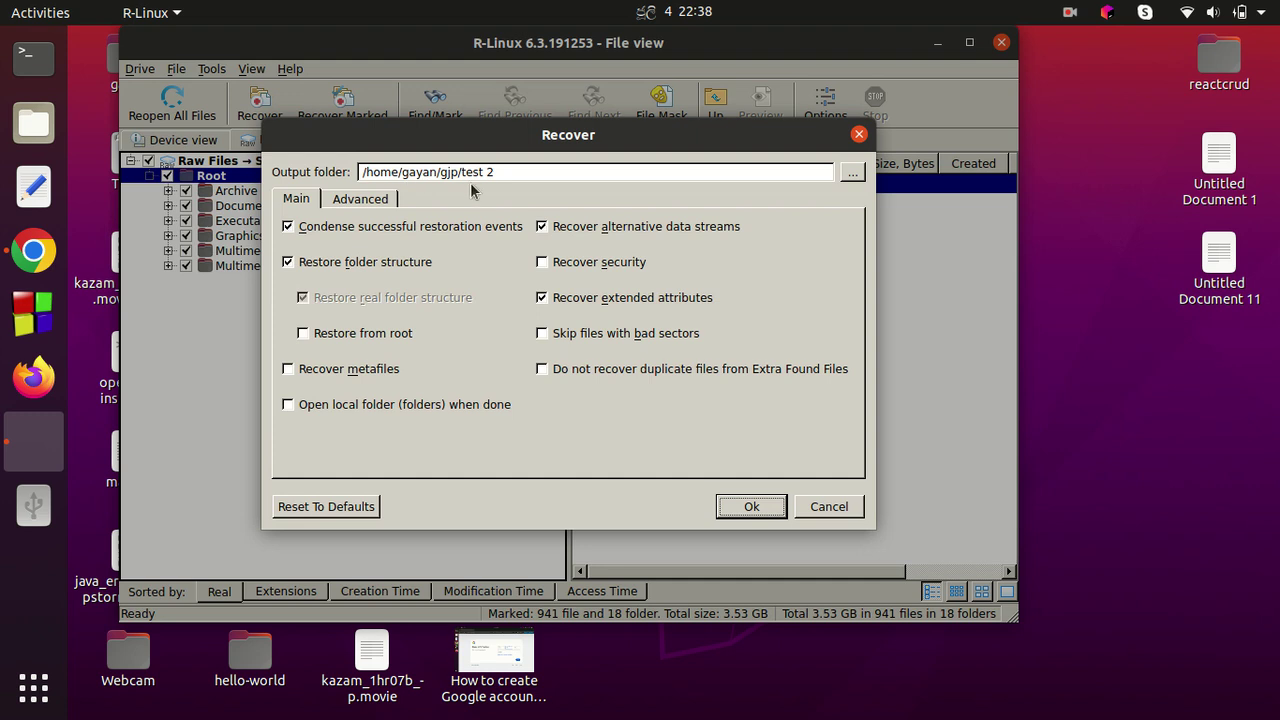
{"action": "double_click", "coordinate": [501, 171]}
{"action": "left_click", "coordinate": [501, 171]}
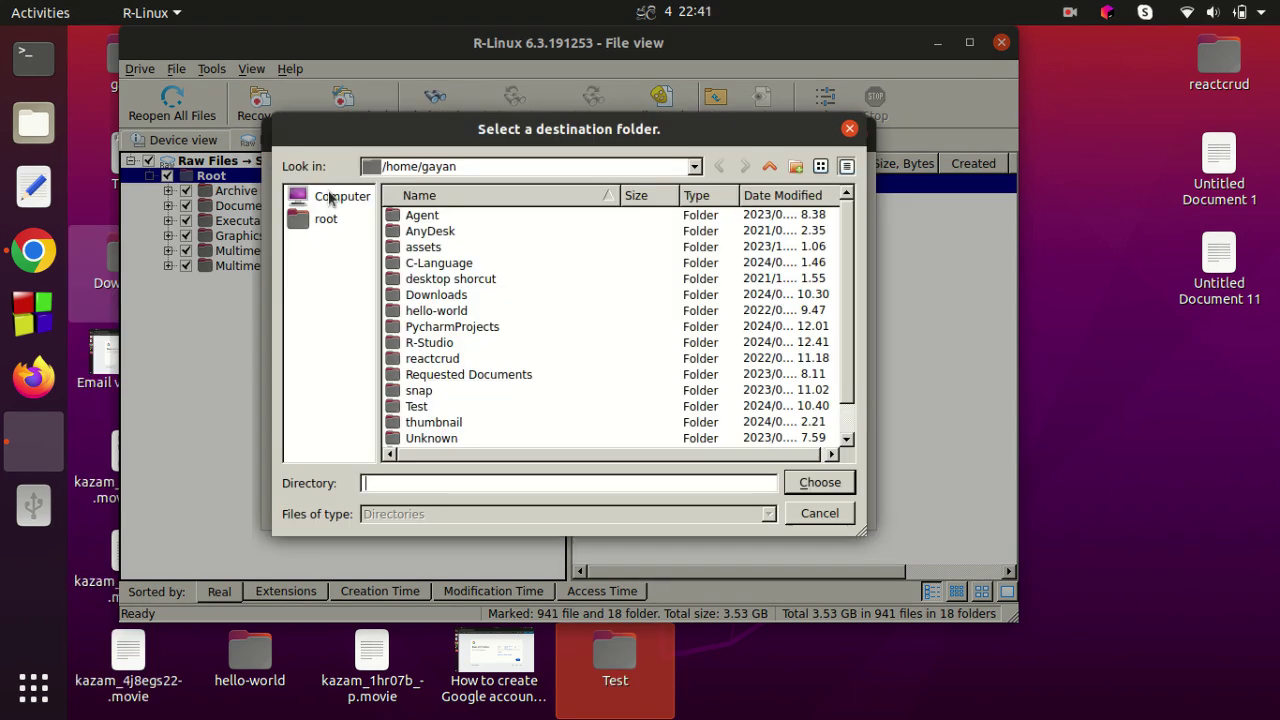
{"action": "left_click", "coordinate": [328, 193]}
{"action": "double_click", "coordinate": [407, 215]}
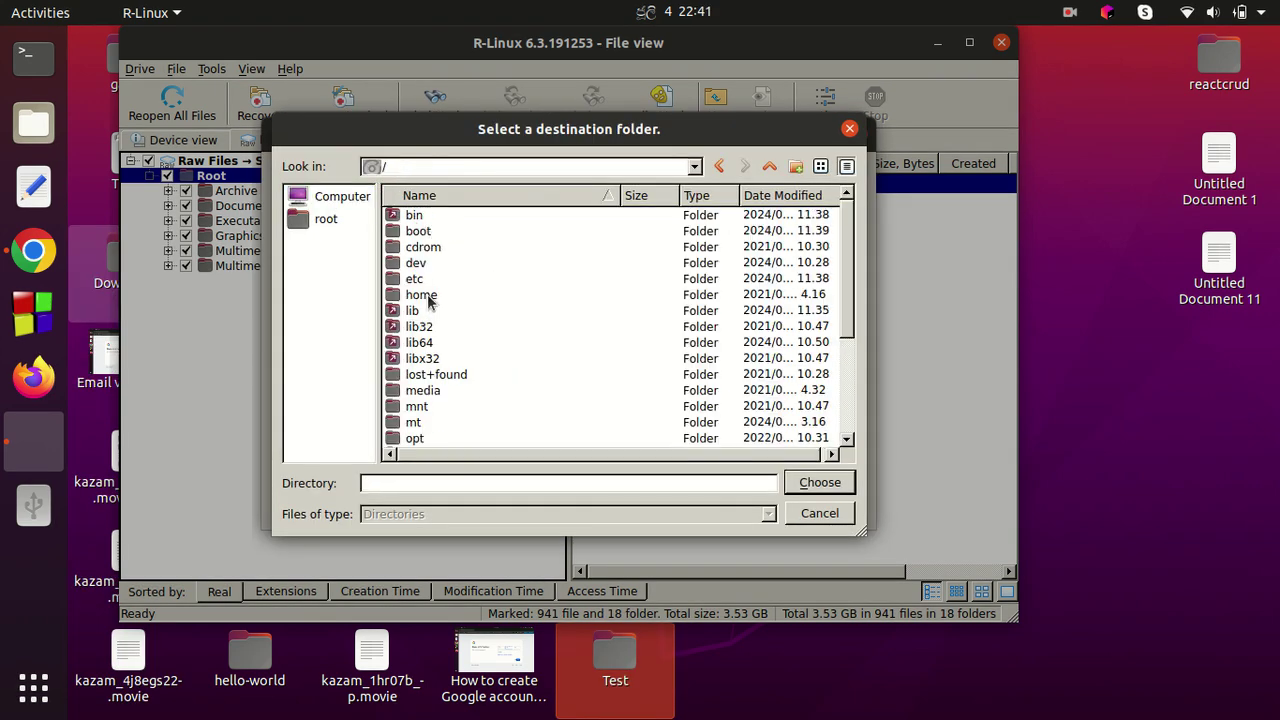
{"action": "double_click", "coordinate": [428, 295]}
{"action": "double_click", "coordinate": [437, 218]}
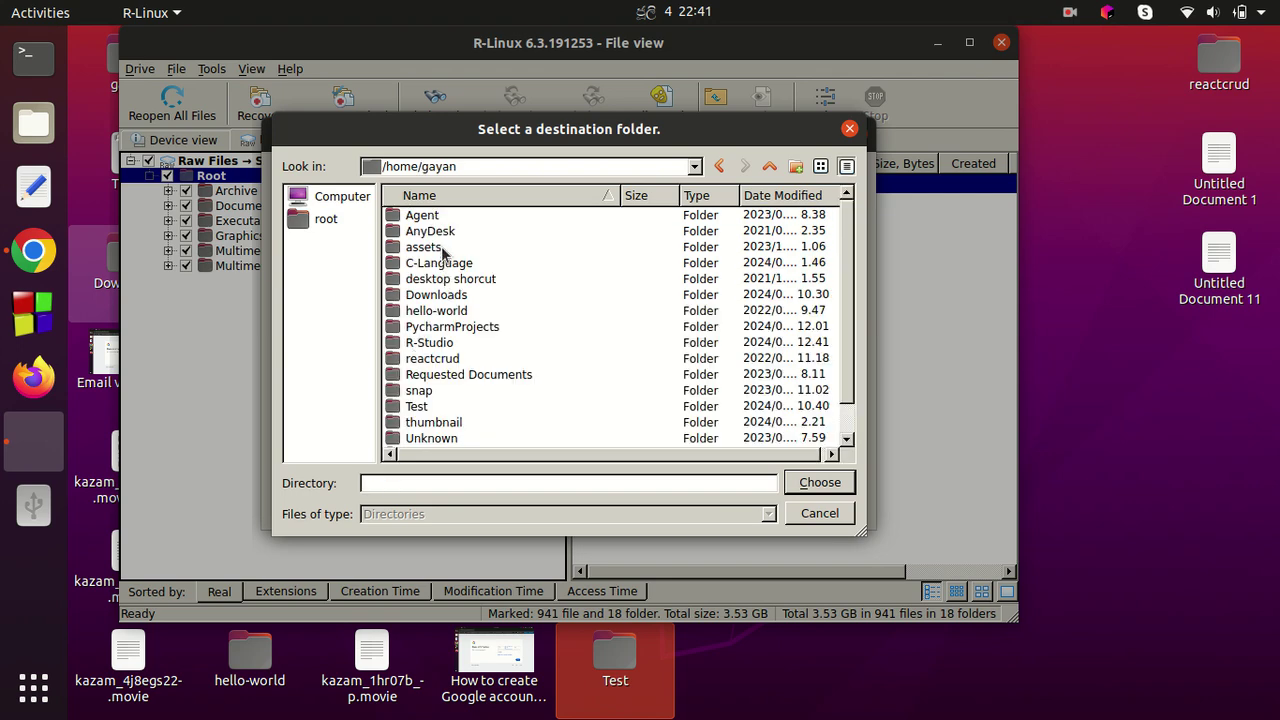
{"action": "double_click", "coordinate": [412, 406]}
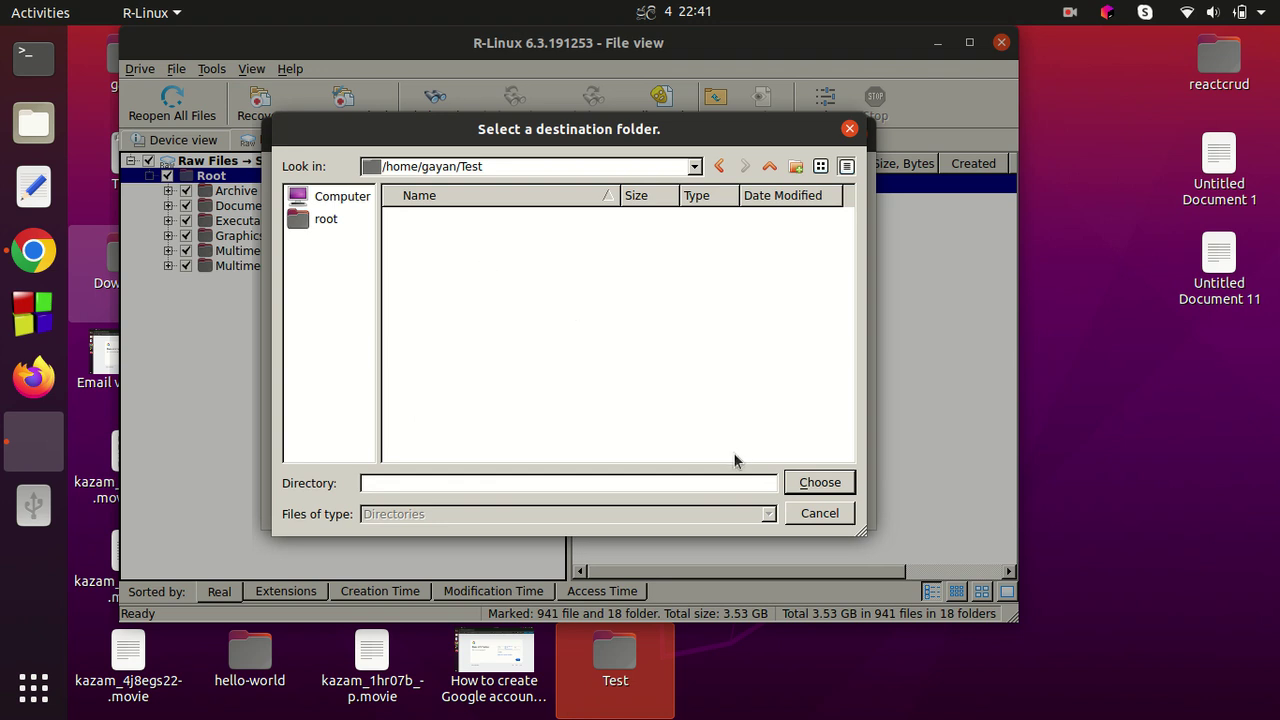
{"action": "left_click", "coordinate": [819, 482]}
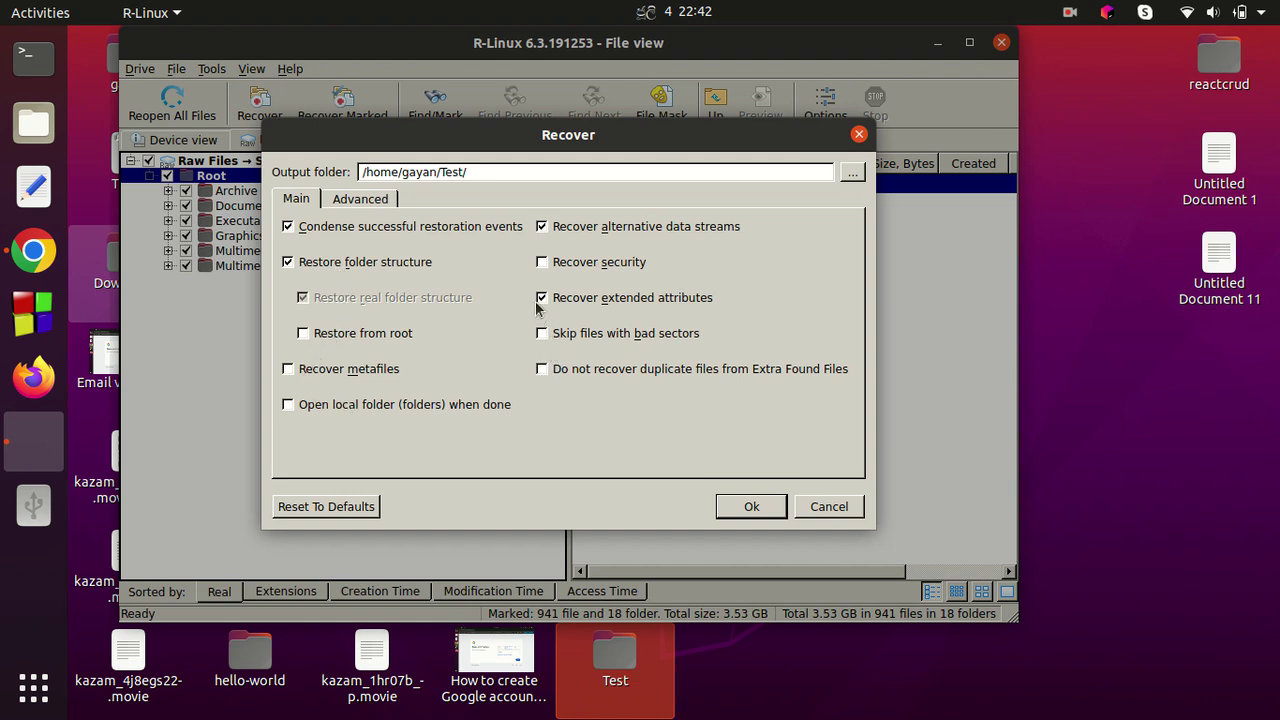
Start recovering the marked files with the current options and overwrite the existing file at each name conflict
{"action": "left_click", "coordinate": [745, 505]}
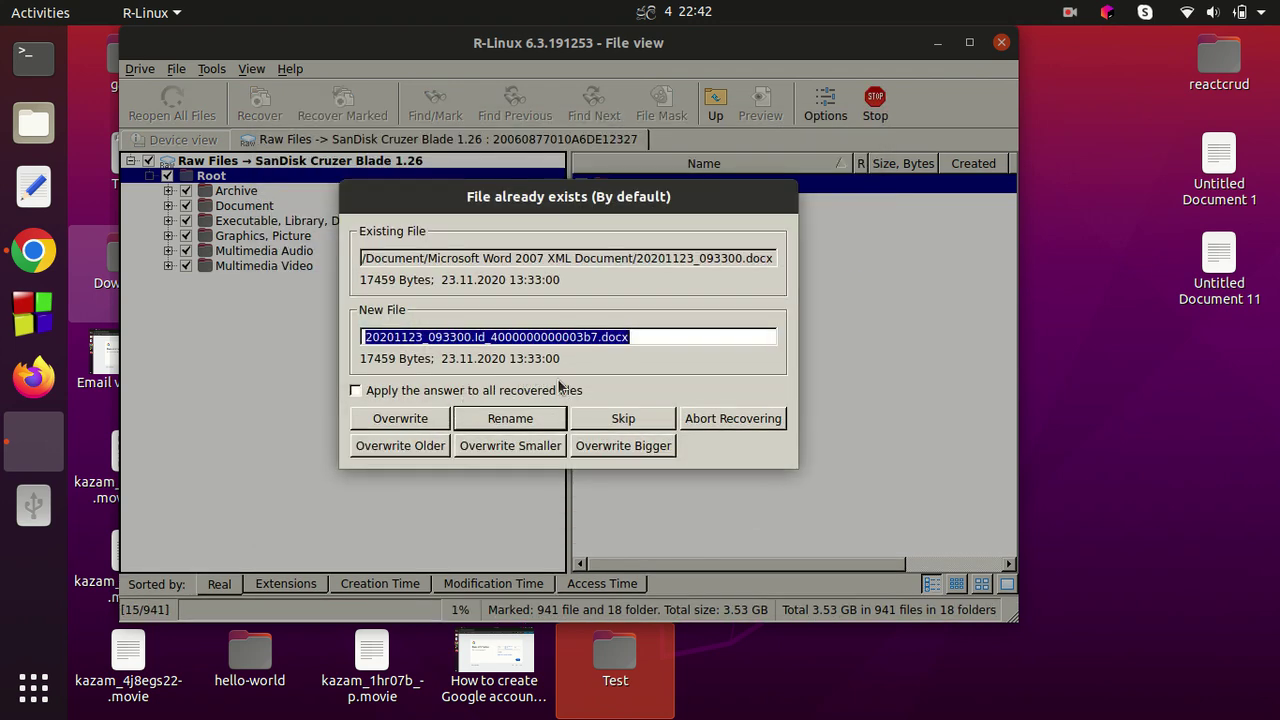
{"action": "left_click", "coordinate": [407, 424]}
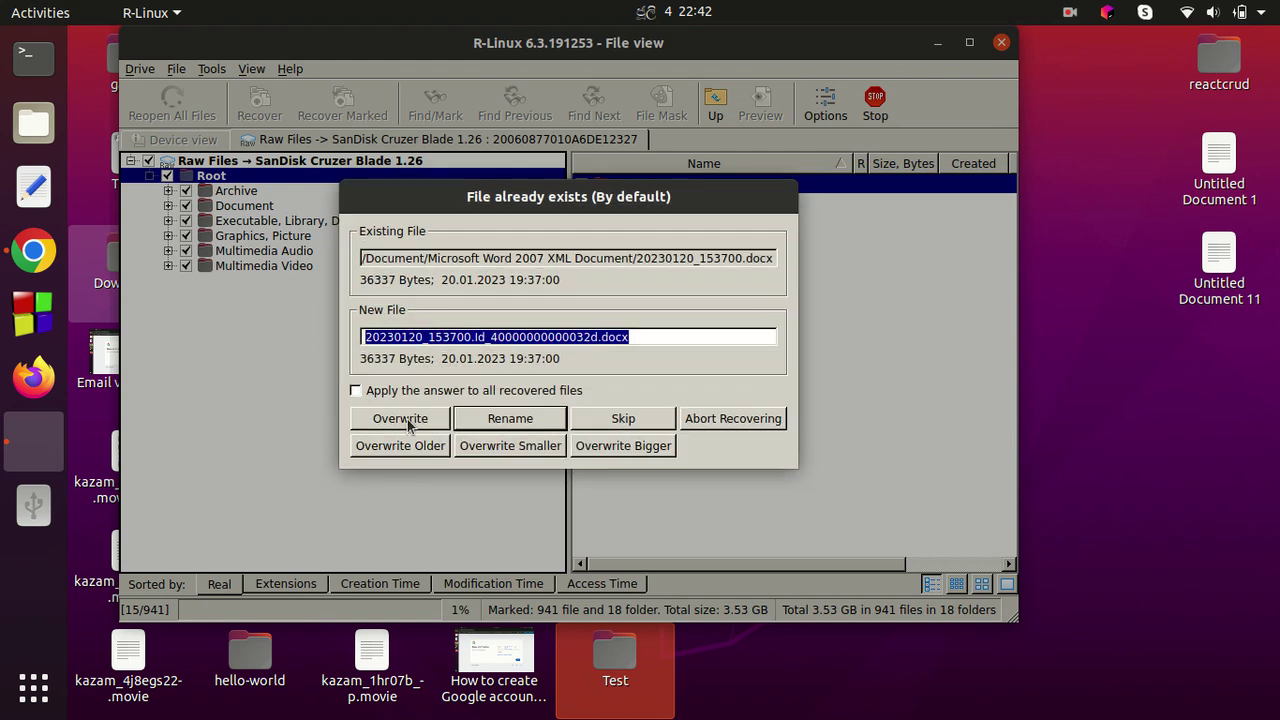
{"action": "left_click", "coordinate": [407, 424]}
{"action": "left_click", "coordinate": [407, 424]}
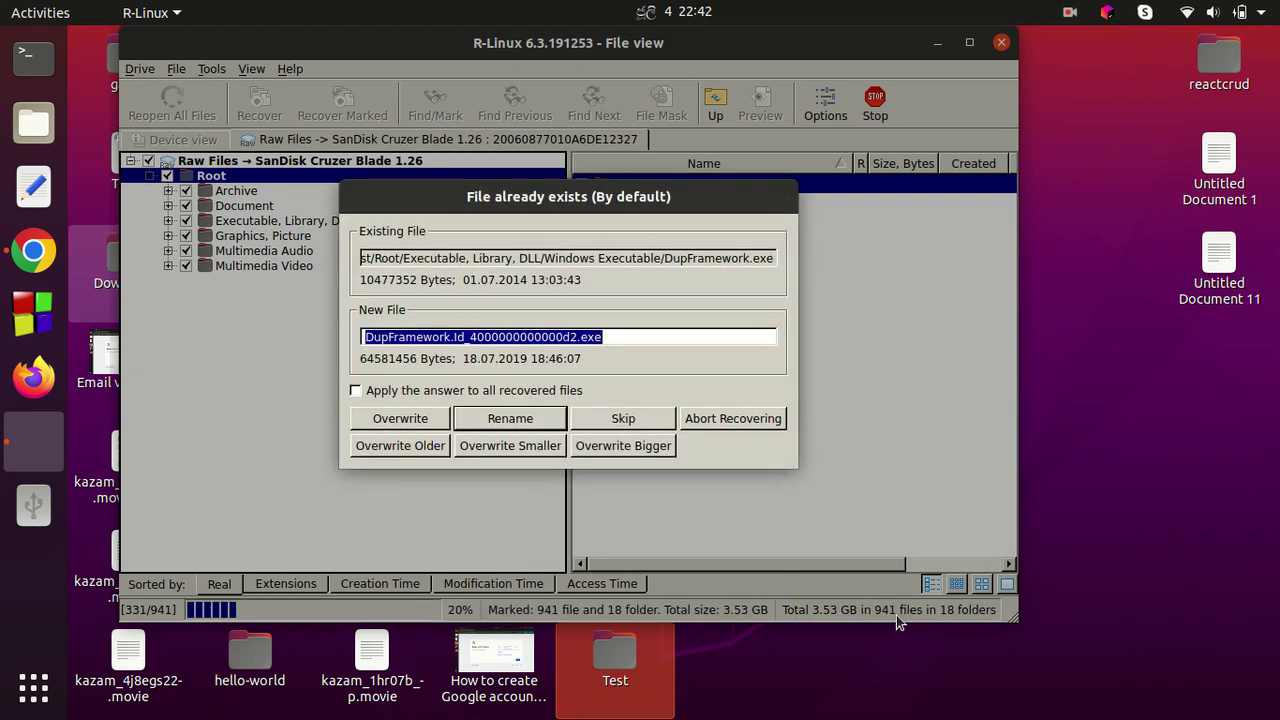
{"action": "left_click", "coordinate": [404, 420]}
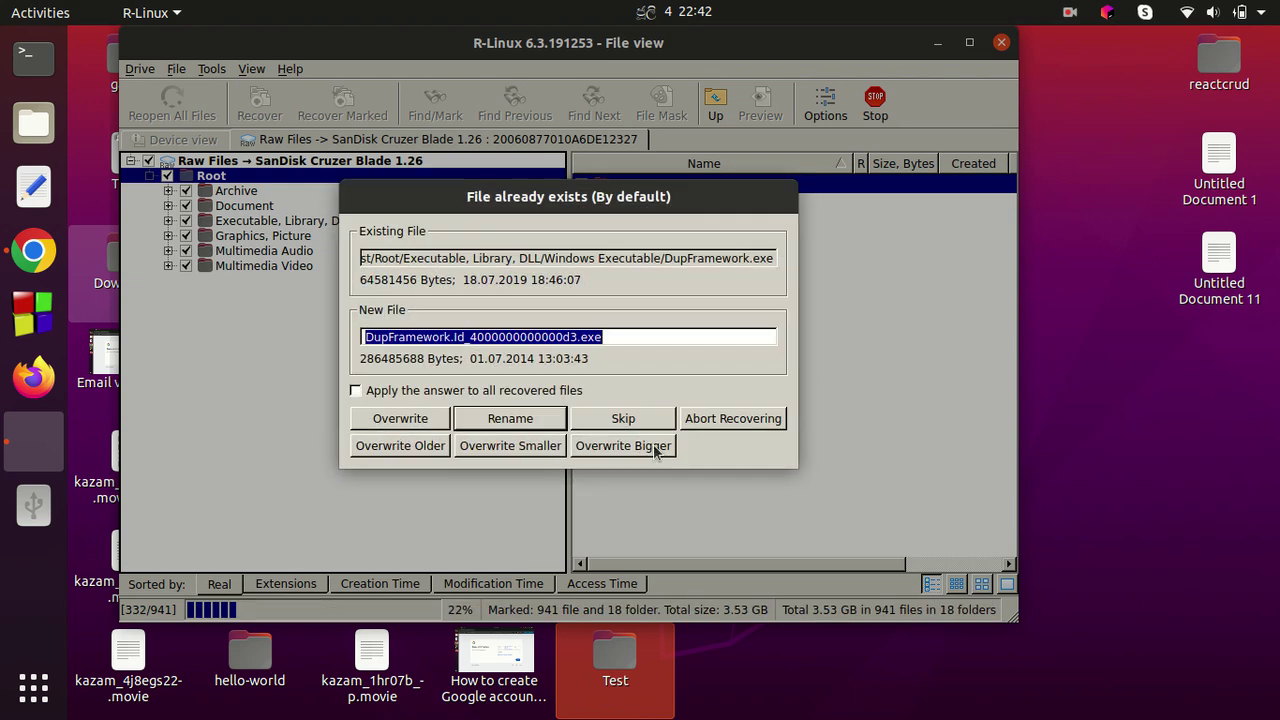
{"action": "left_click", "coordinate": [416, 419]}
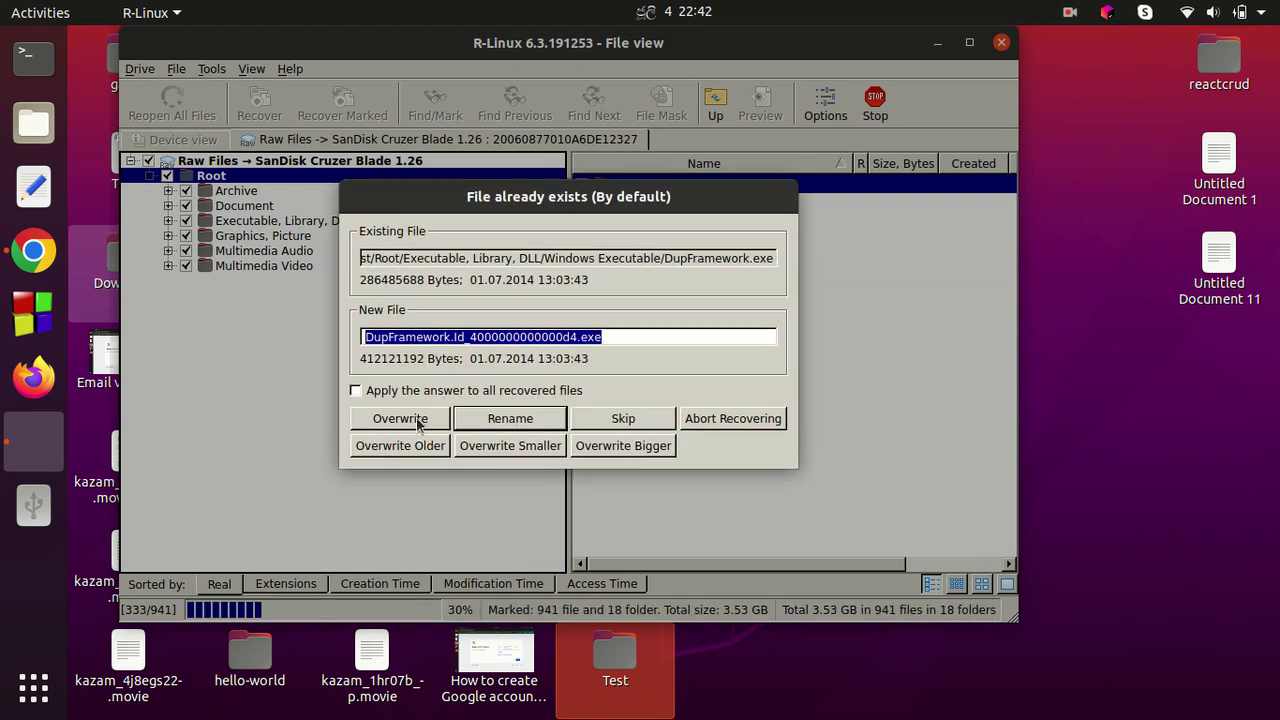
{"action": "left_click", "coordinate": [416, 419]}
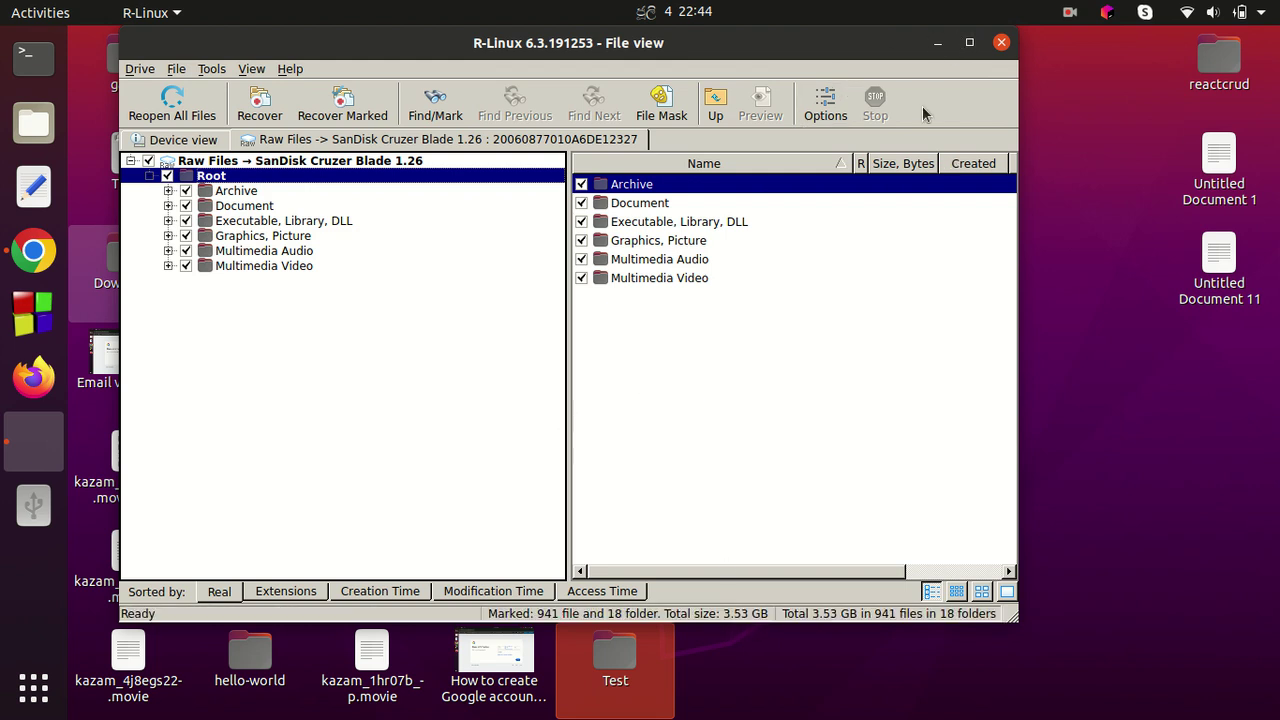
Minimize R-Linux and open the recovered MP4 File folder in Test, under Root and Multimedia Video
{"action": "left_click", "coordinate": [935, 41]}
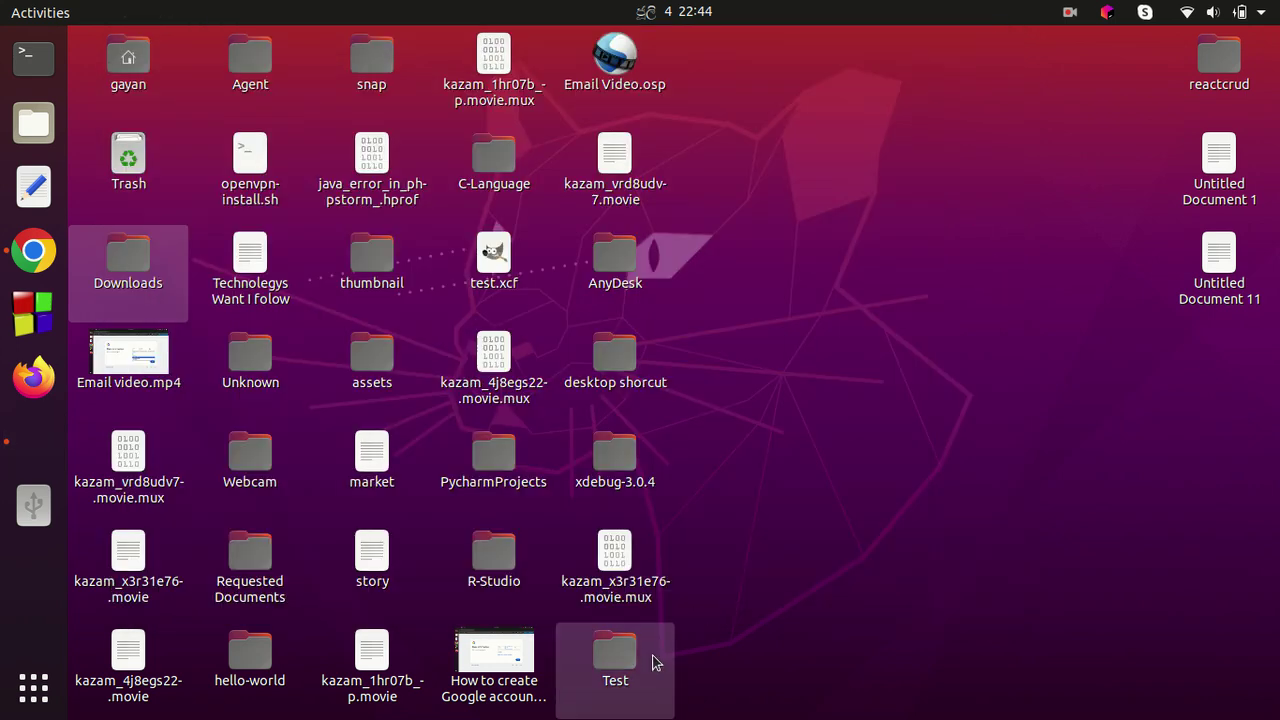
{"action": "double_click", "coordinate": [615, 660]}
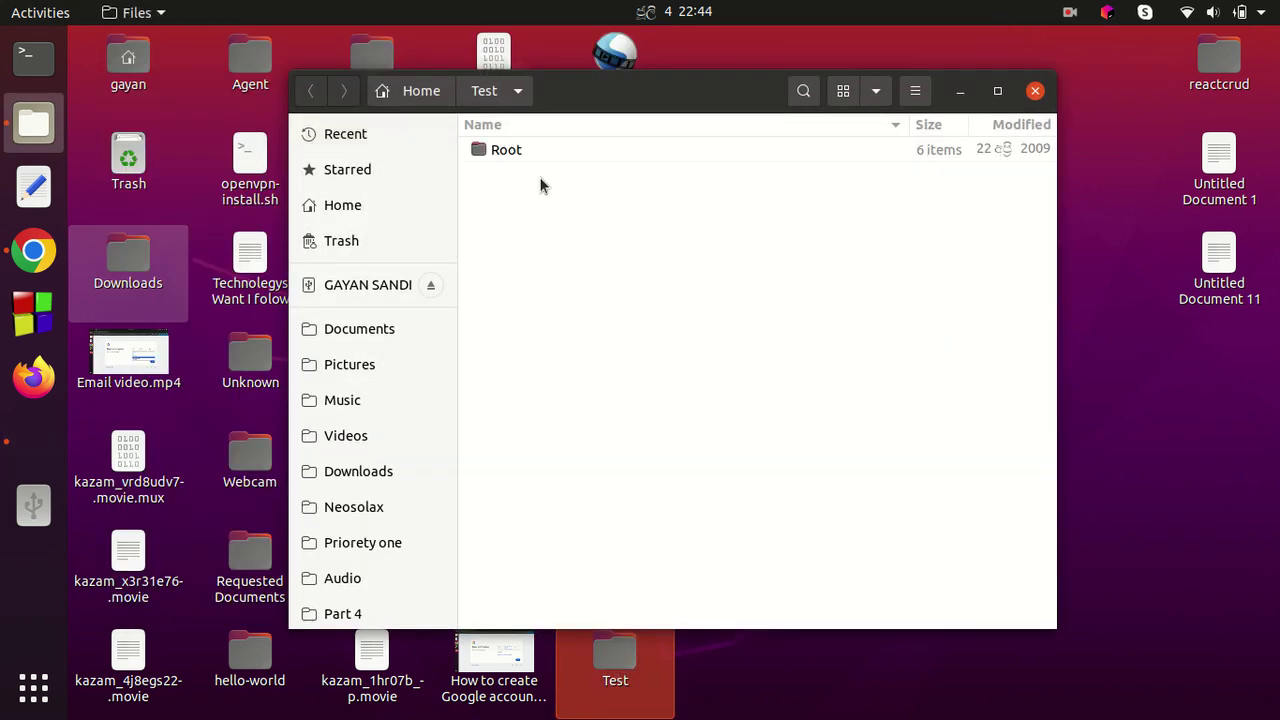
{"action": "double_click", "coordinate": [511, 157]}
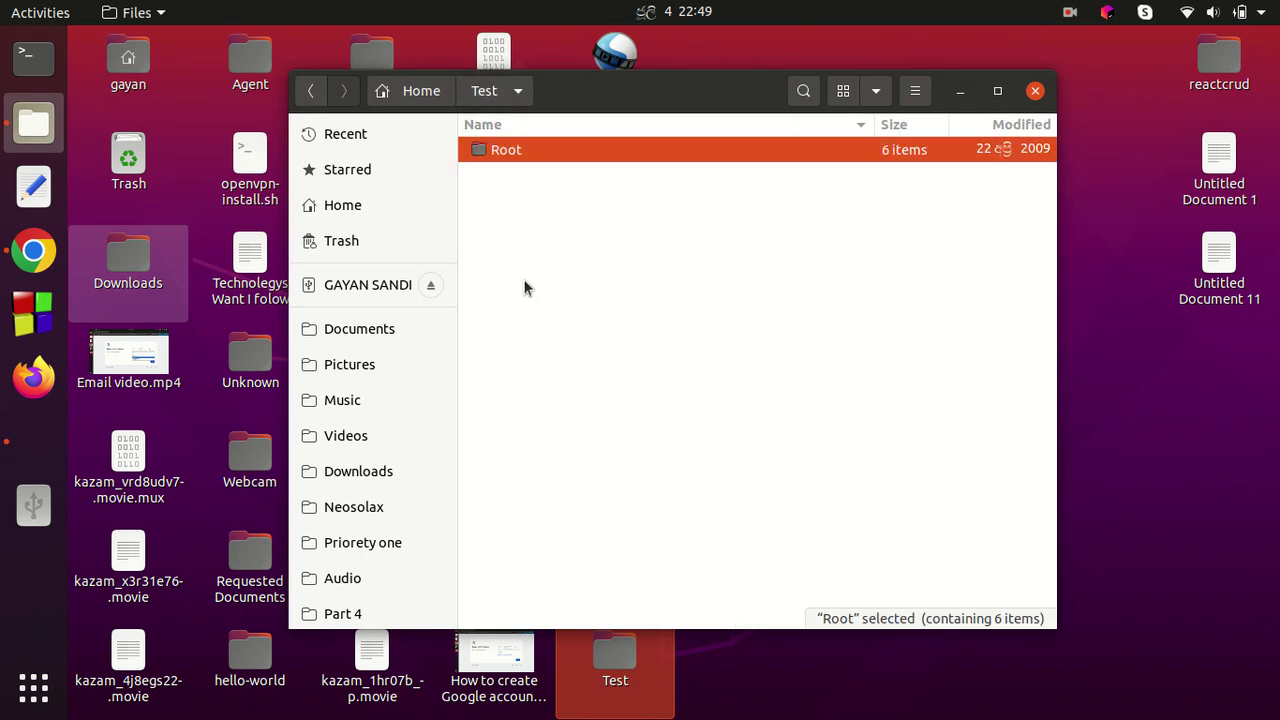
{"action": "left_click", "coordinate": [523, 284]}
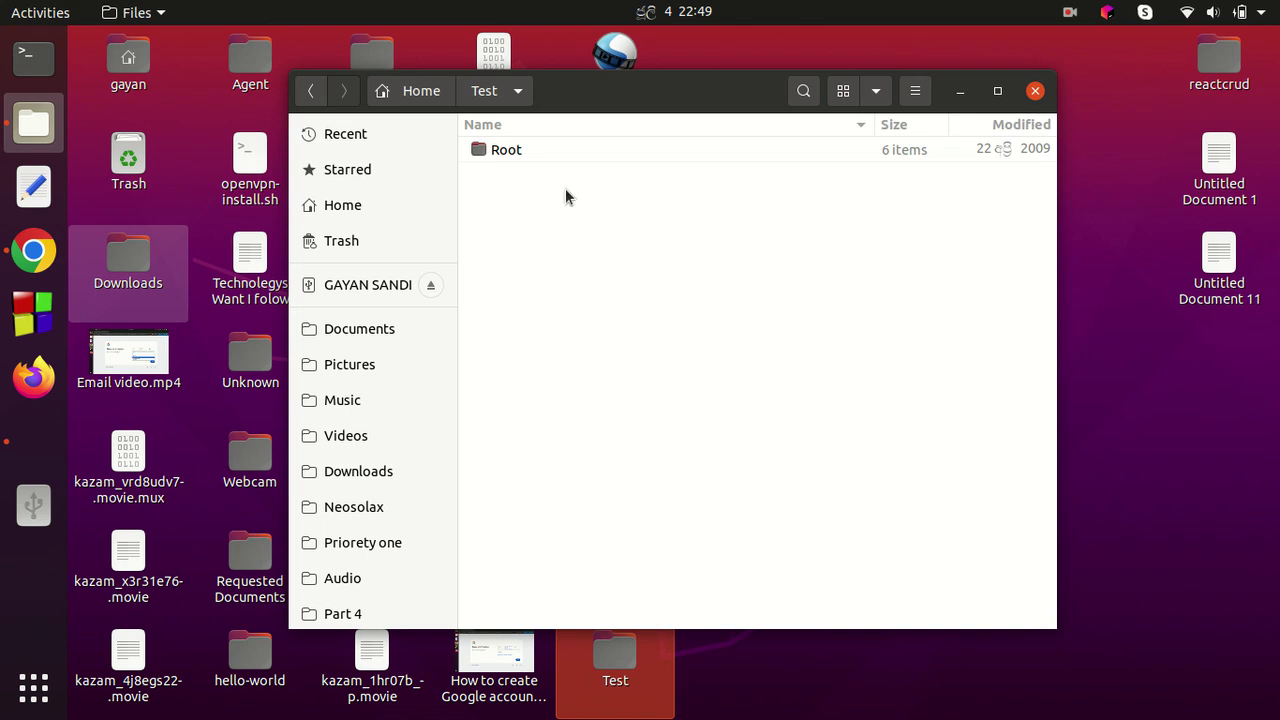
{"action": "double_click", "coordinate": [518, 152]}
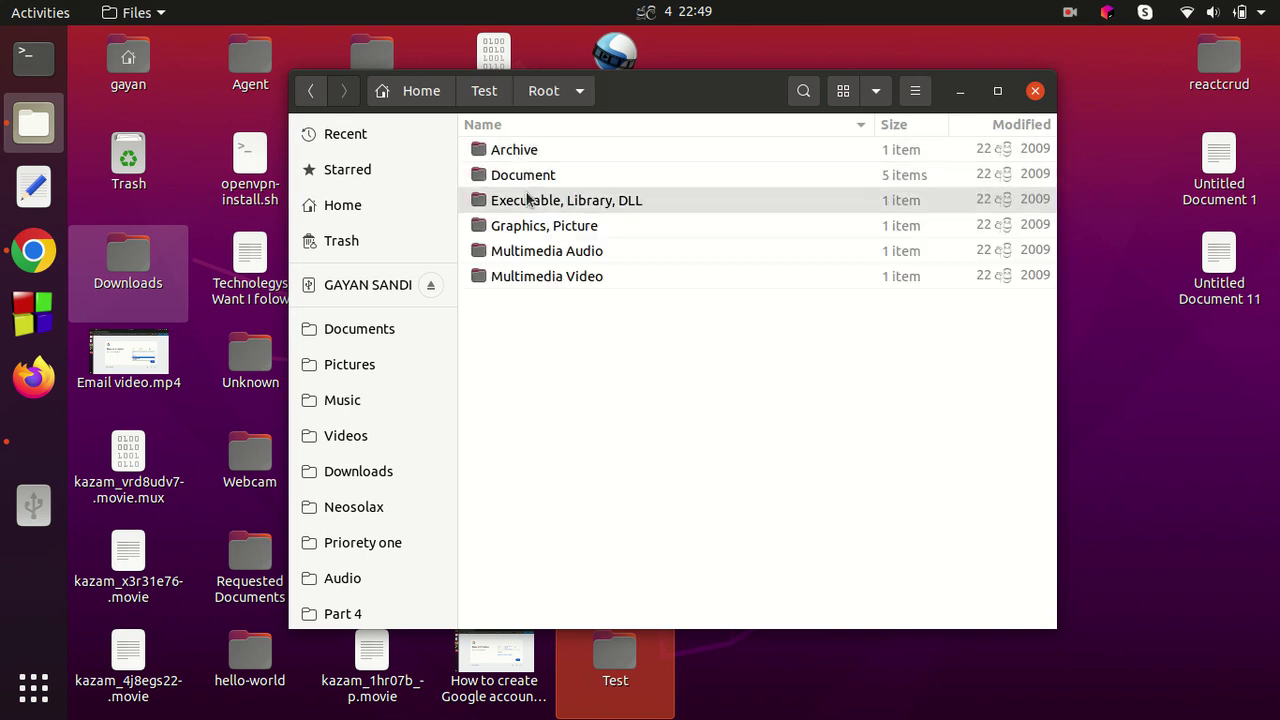
{"action": "left_click", "coordinate": [506, 277]}
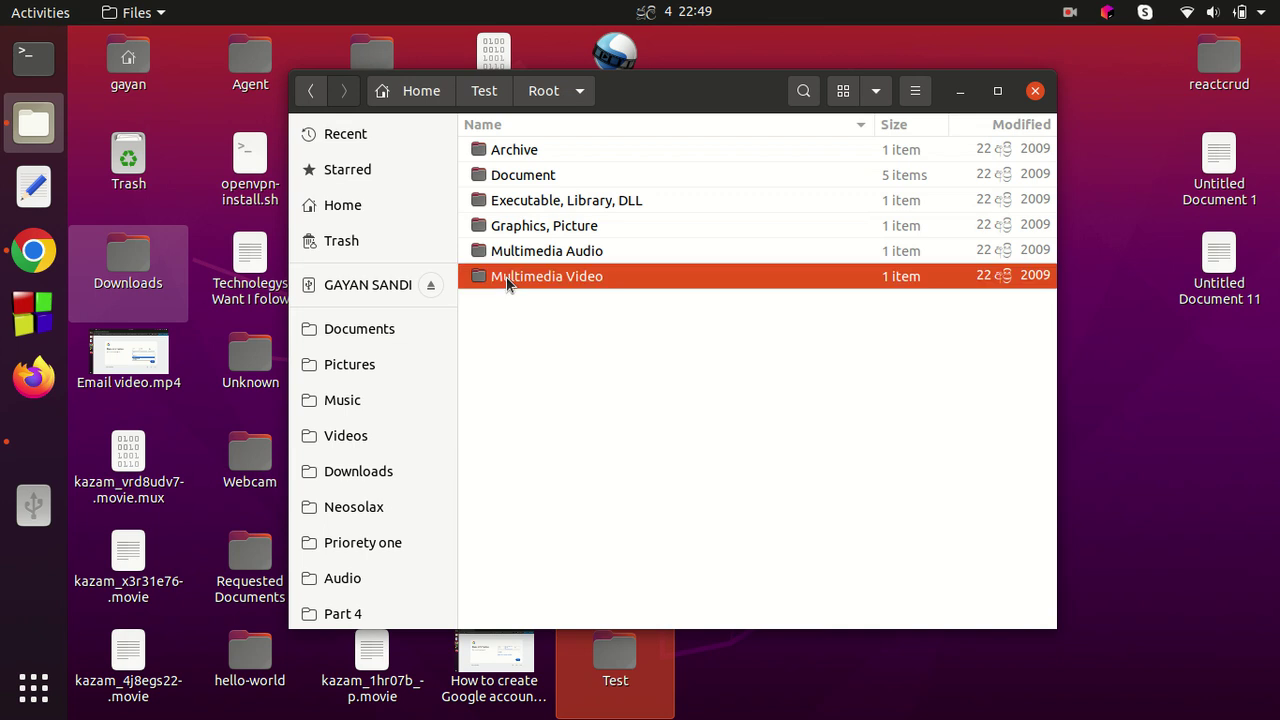
{"action": "double_click", "coordinate": [506, 277]}
{"action": "double_click", "coordinate": [523, 155]}
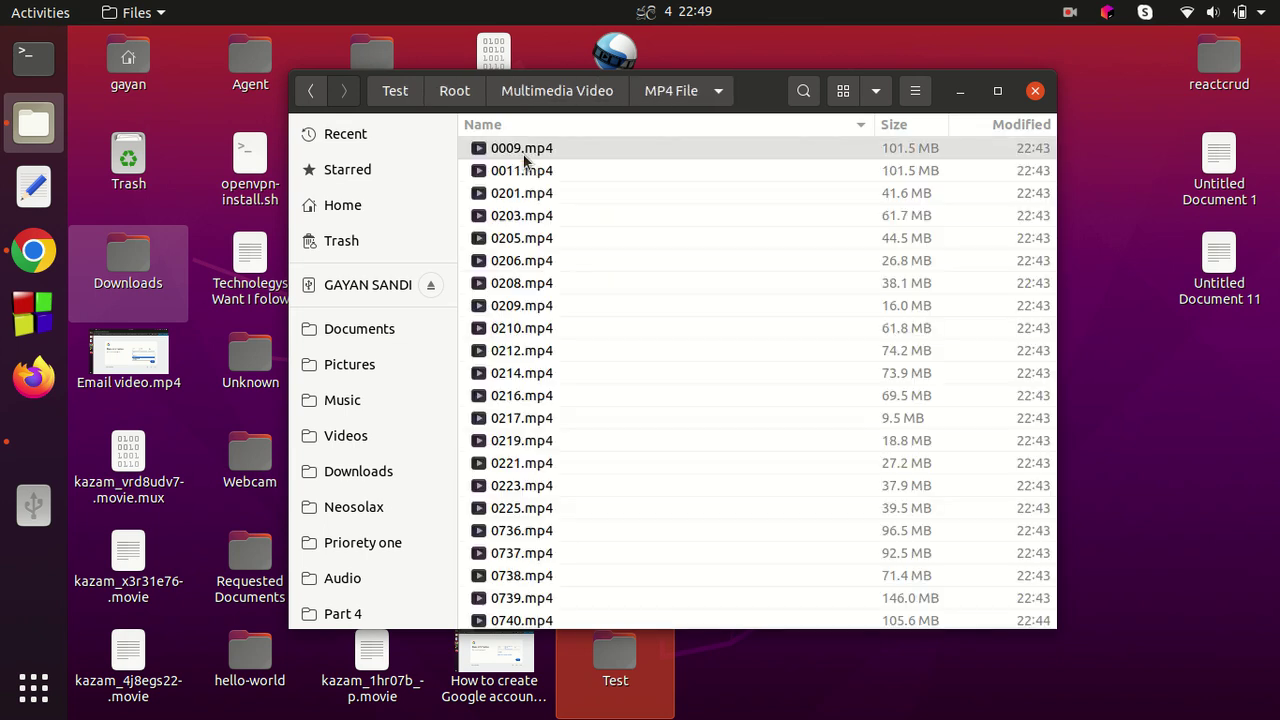
Play the recovered video 0011.mp4, skip ahead through it to check that it works, and close the player
{"action": "double_click", "coordinate": [522, 171]}
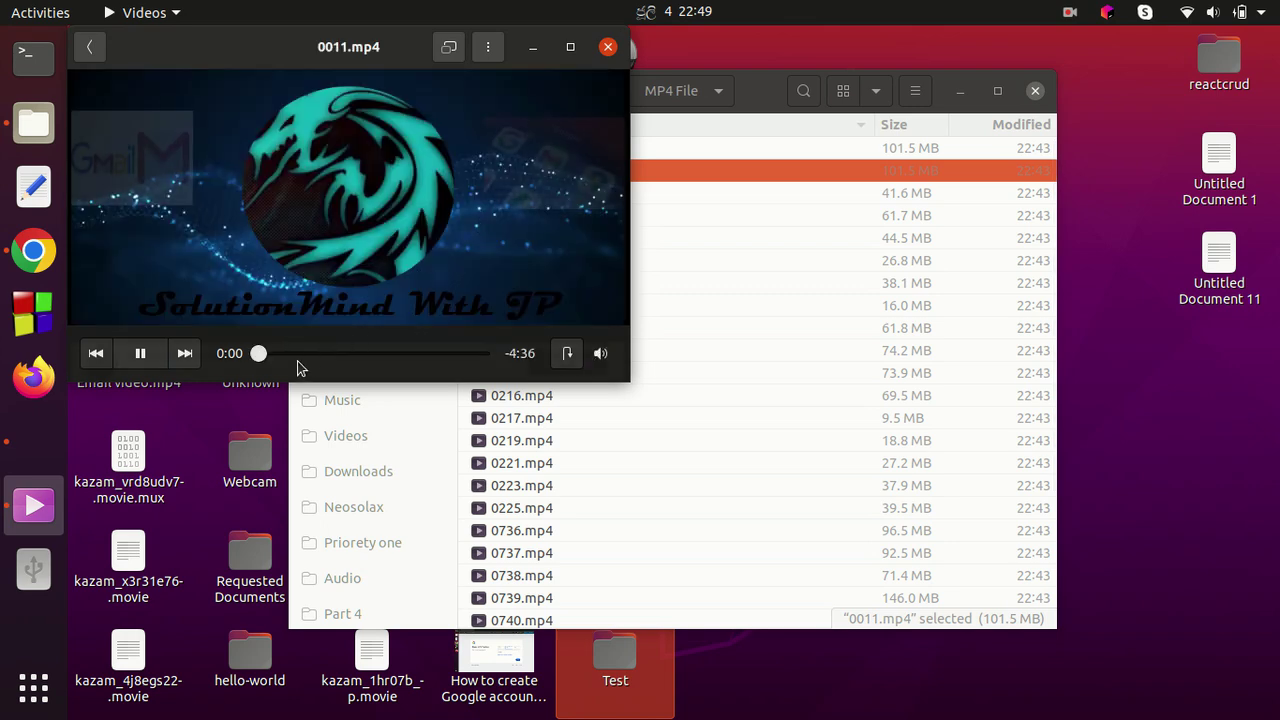
{"action": "left_click", "coordinate": [296, 362]}
{"action": "left_click", "coordinate": [263, 358]}
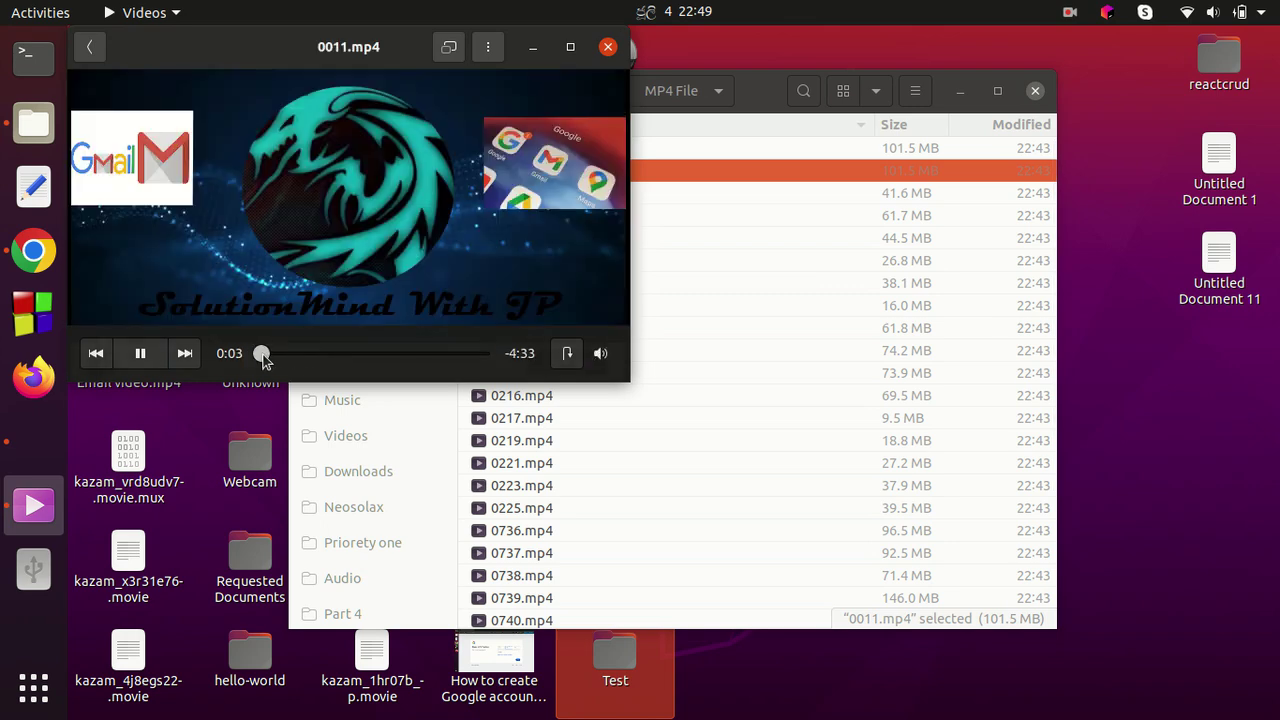
{"action": "left_click", "coordinate": [372, 354]}
{"action": "left_click", "coordinate": [373, 354]}
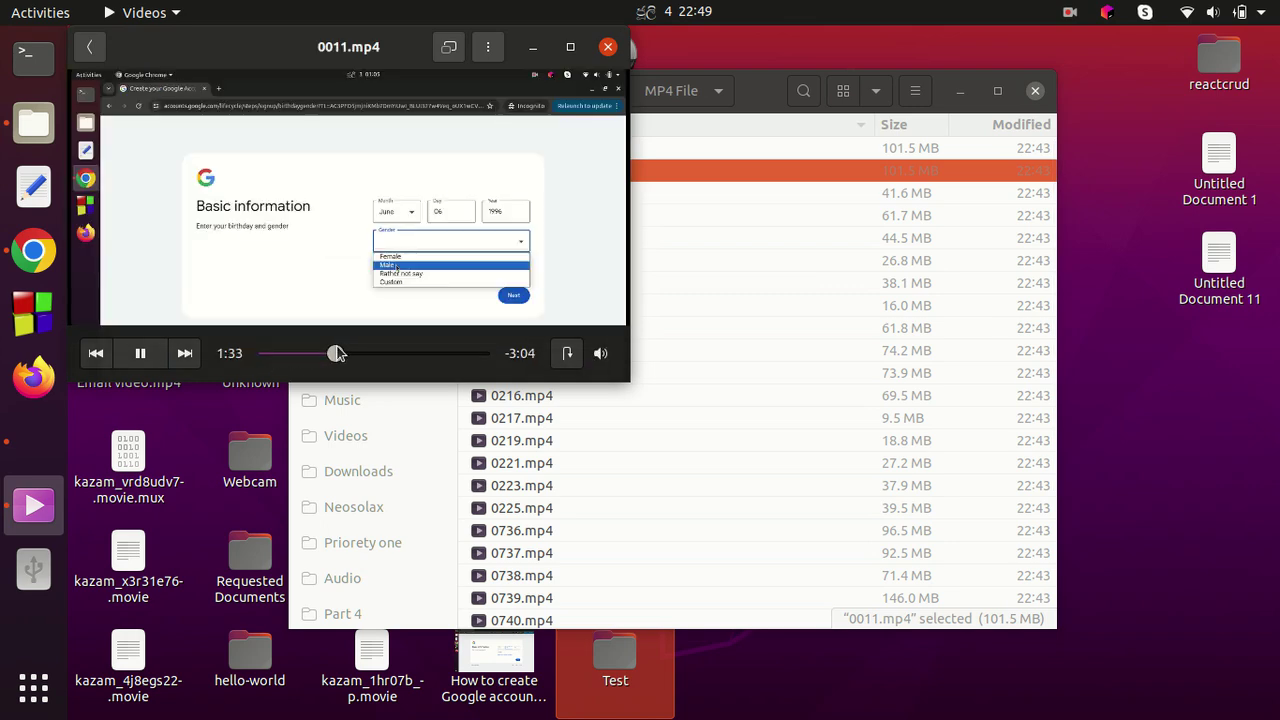
{"action": "left_click", "coordinate": [375, 350]}
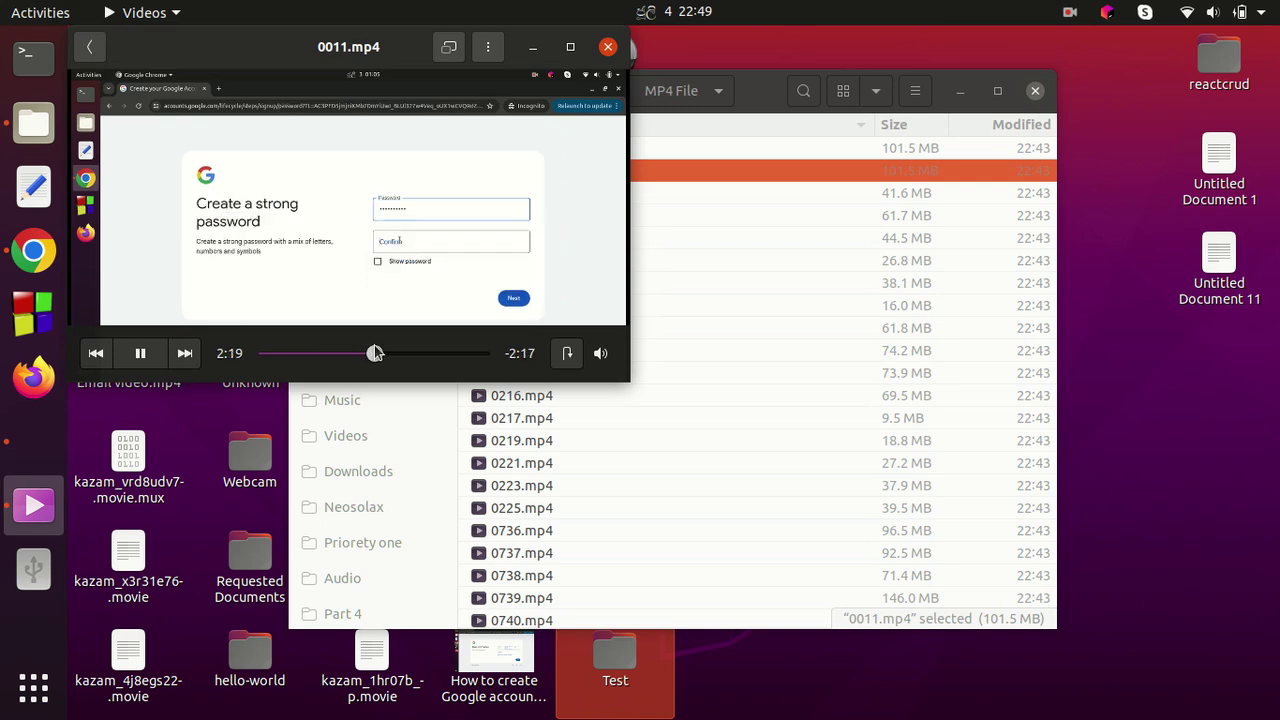
{"action": "left_click", "coordinate": [608, 48]}
{"action": "left_click", "coordinate": [706, 442]}
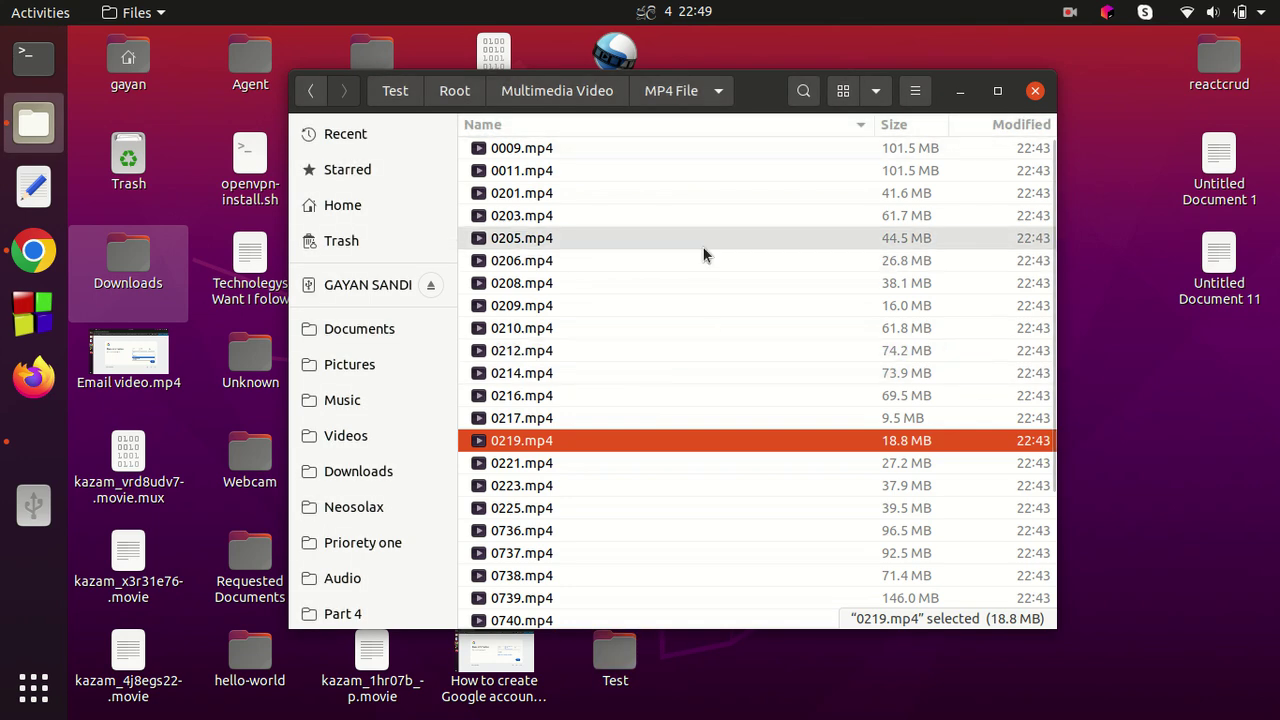
{"action": "left_click", "coordinate": [1036, 91]}
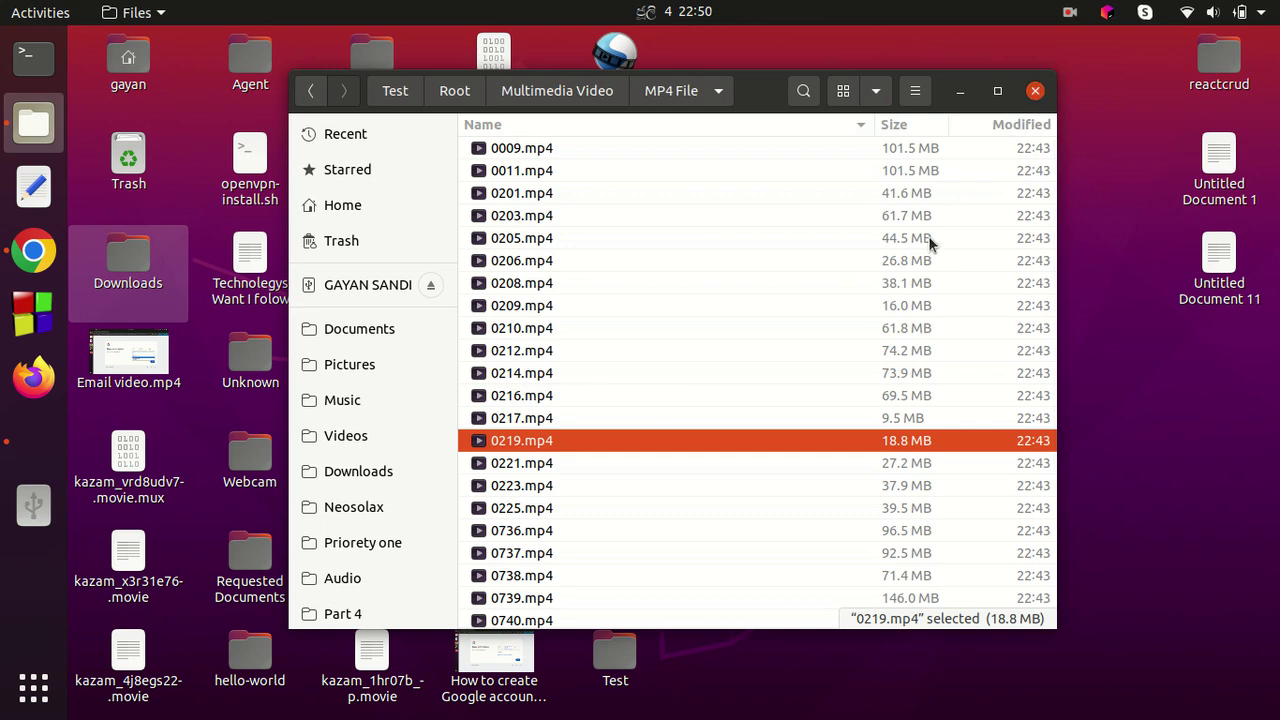